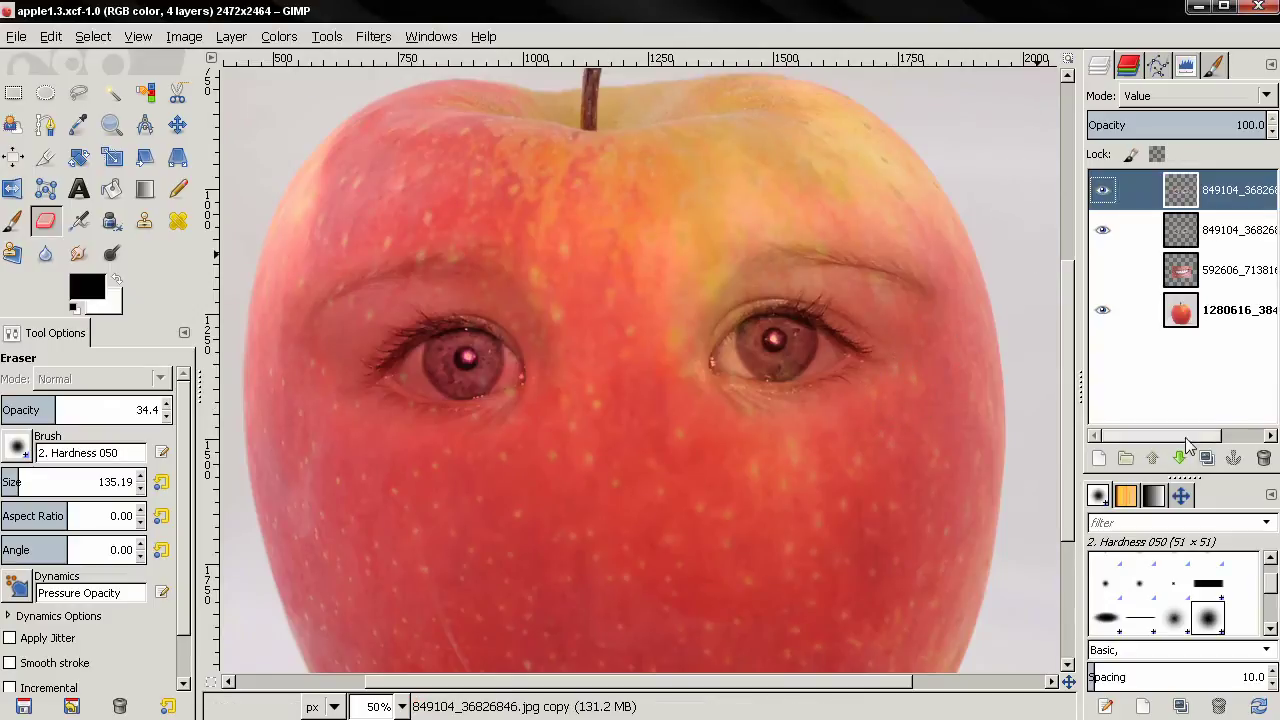
# Duplicate the topmost eye layer and set the copy's blend mode to Normal.
pyautogui.click(1206, 458)
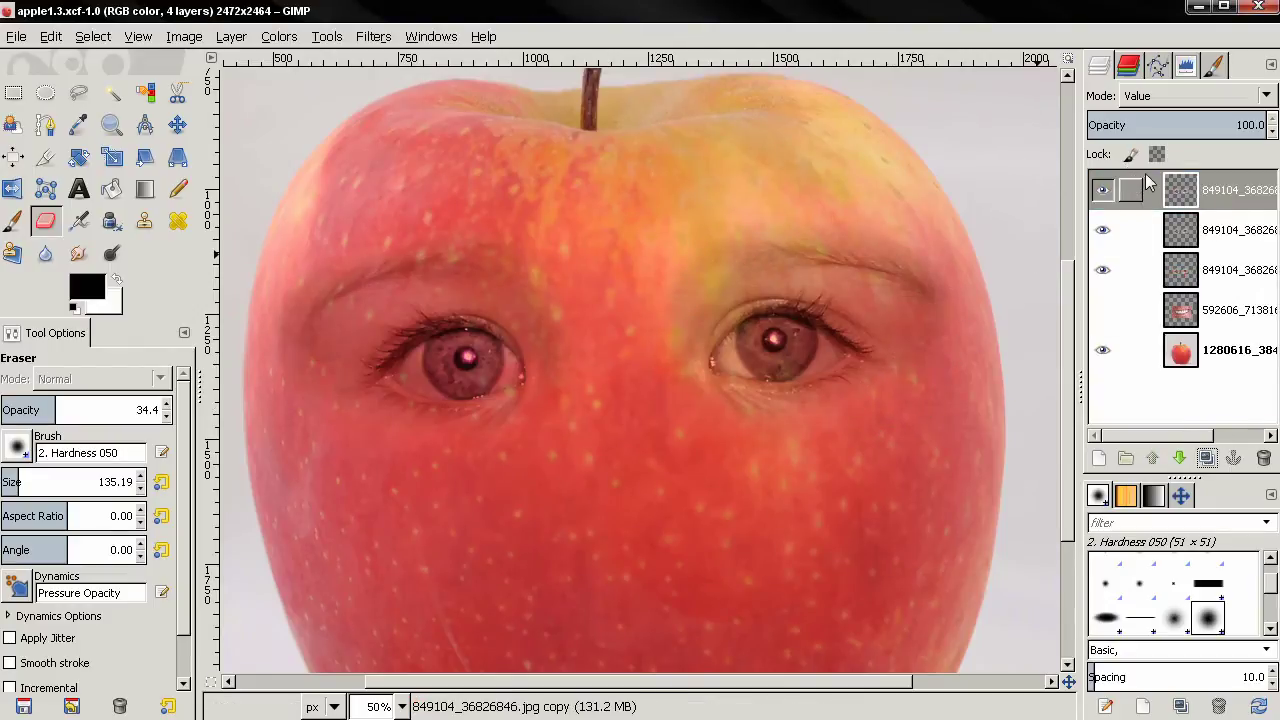
pyautogui.click(1173, 101)
pyautogui.scroll(3, 1161, 162)
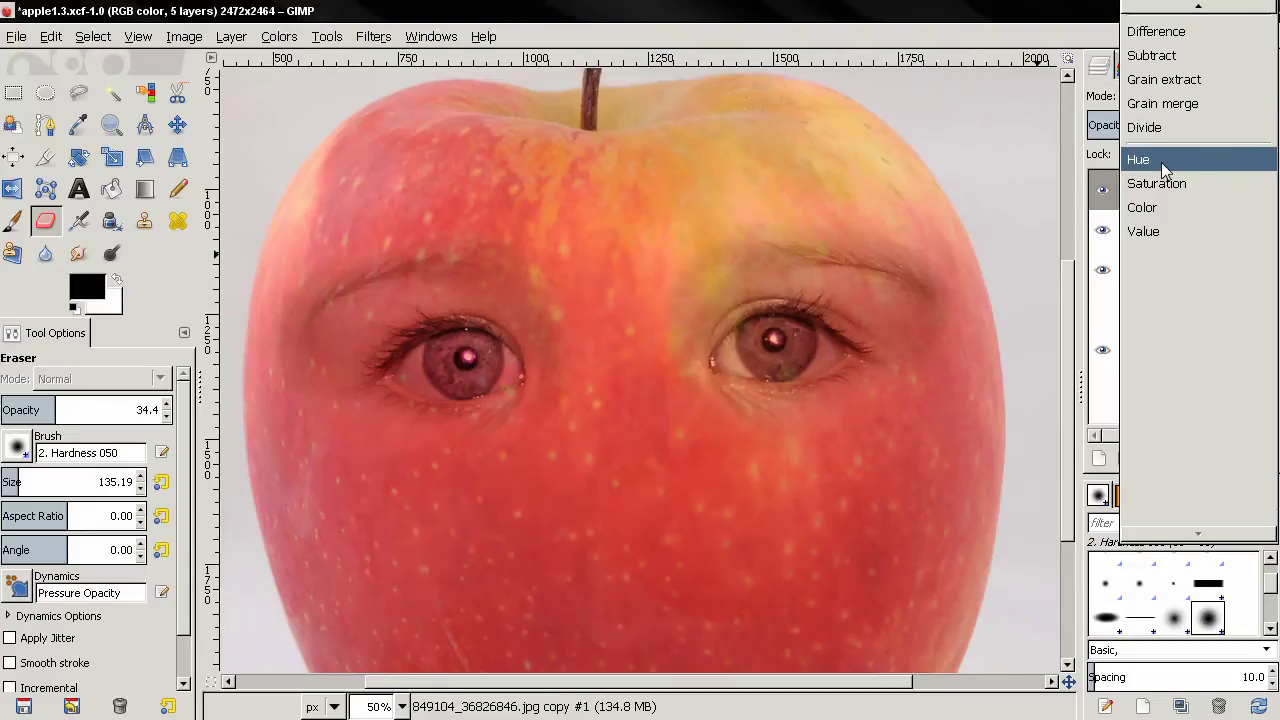
pyautogui.scroll(5, 1159, 86)
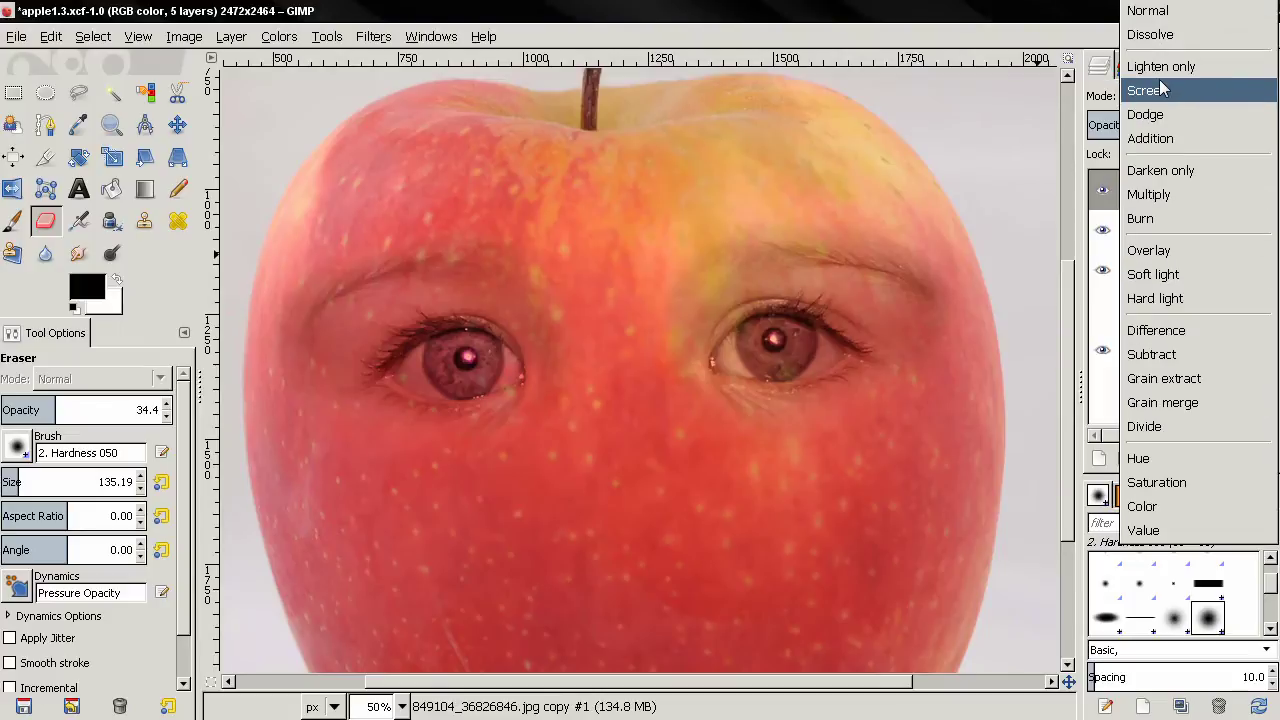
pyautogui.click(1147, 10)
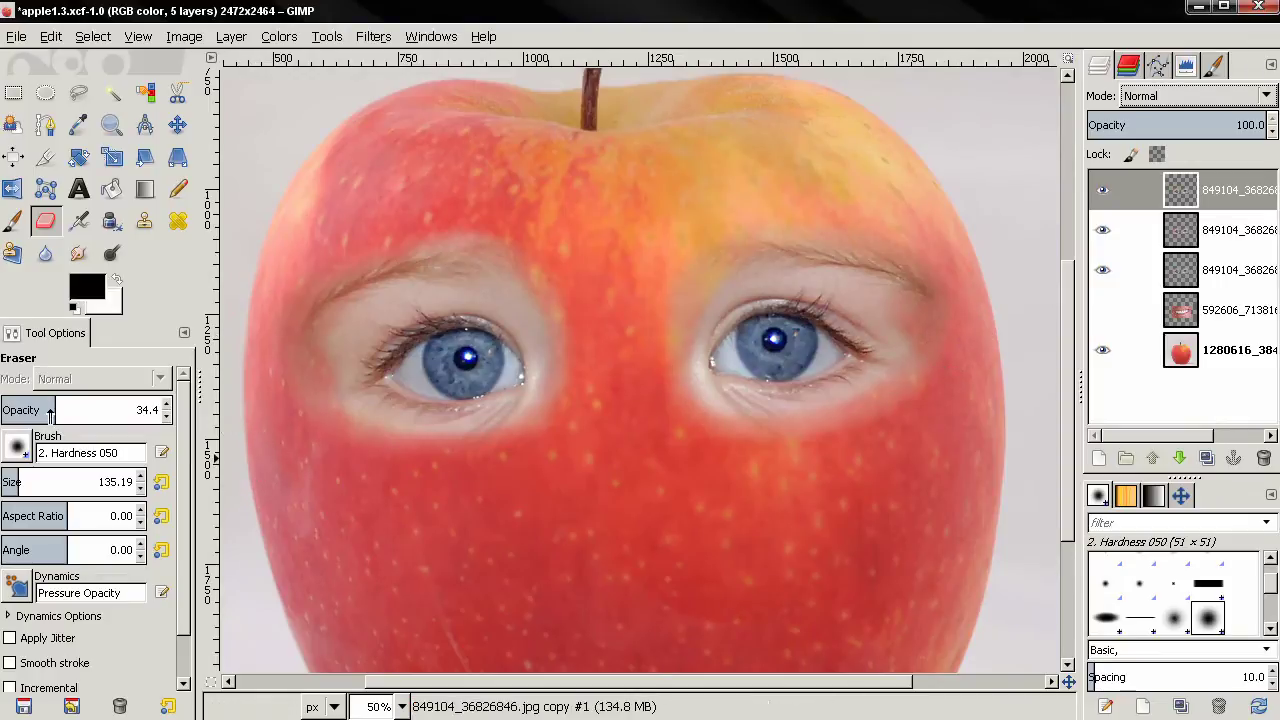
# Raise the Eraser opacity to 100 and erase the pale skin and eyebrow around the eye on the apple's red side.
pyautogui.moveTo(53, 413); pyautogui.dragTo(190, 414)
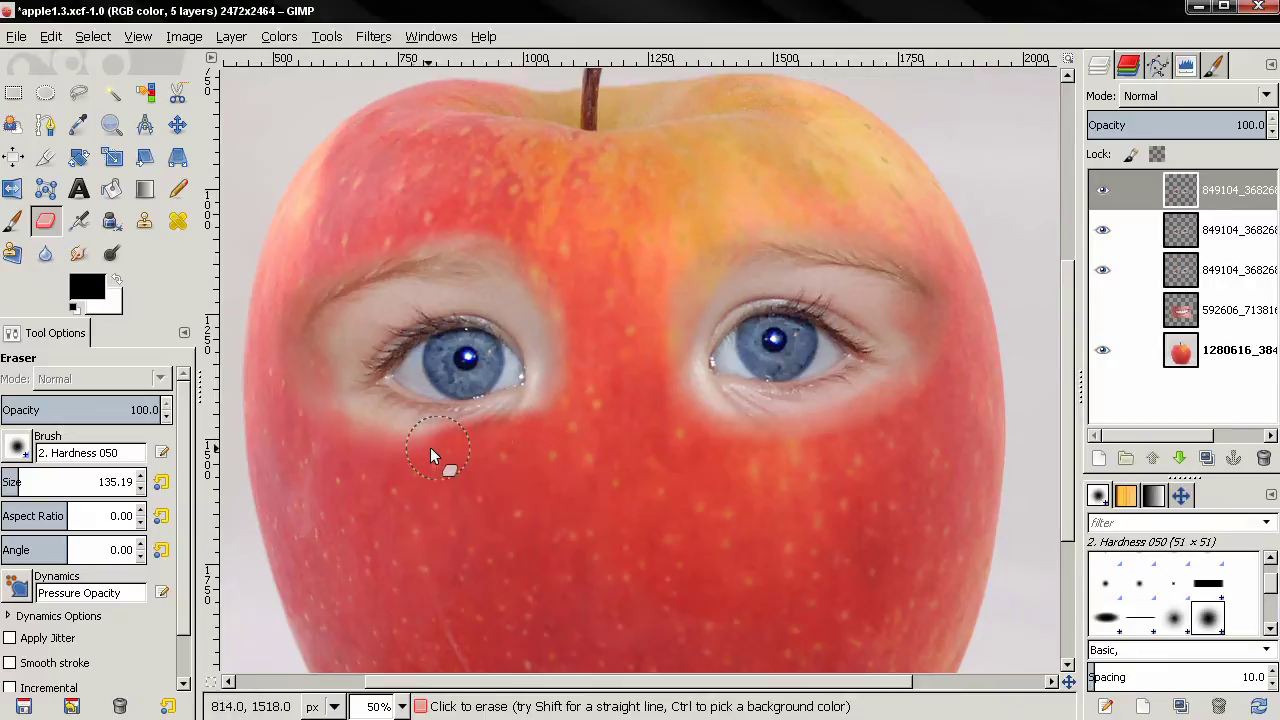
pyautogui.moveTo(378, 247)
pyautogui.mouseDown()
pyautogui.moveTo(489, 227)
pyautogui.moveTo(523, 242)
pyautogui.moveTo(364, 290)
pyautogui.moveTo(316, 325)
pyautogui.moveTo(325, 310)
pyautogui.moveTo(473, 260)
pyautogui.moveTo(542, 300)
pyautogui.mouseUp()
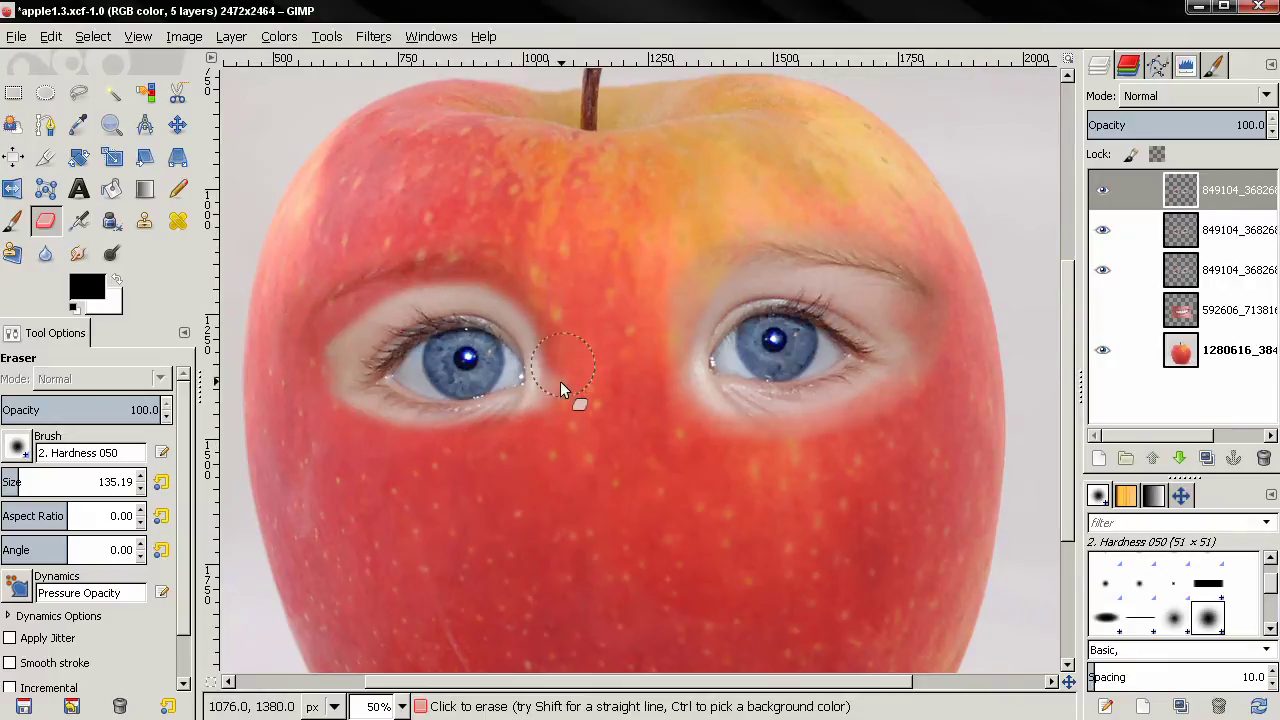
pyautogui.moveTo(560, 381)
pyautogui.mouseDown()
pyautogui.moveTo(521, 434)
pyautogui.moveTo(473, 448)
pyautogui.moveTo(338, 420)
pyautogui.moveTo(310, 371)
pyautogui.moveTo(379, 295)
pyautogui.mouseUp()
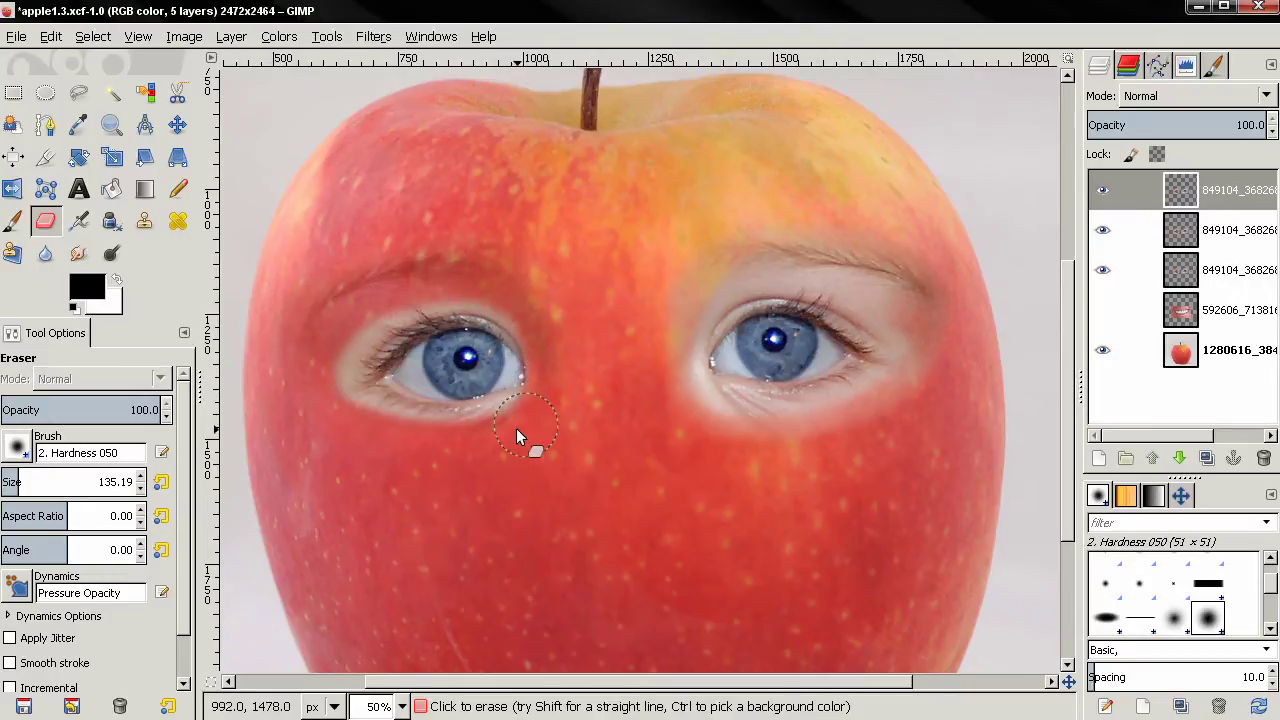
pyautogui.moveTo(403, 445); pyautogui.dragTo(330, 410)
pyautogui.moveTo(381, 301); pyautogui.dragTo(571, 302)
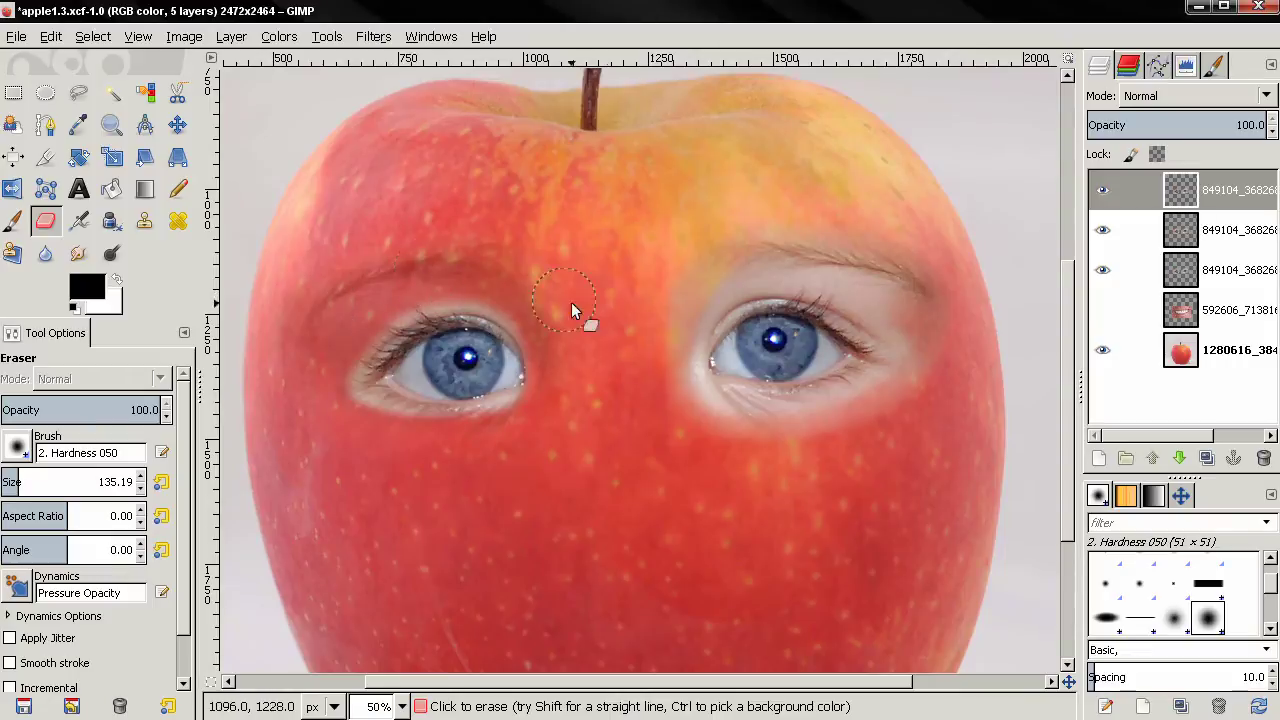
# Erase the pale skin and eyebrow around the eye on the apple's yellow side, working in toward the lids.
pyautogui.moveTo(668, 405); pyautogui.dragTo(818, 440)
pyautogui.moveTo(925, 387)
pyautogui.mouseDown()
pyautogui.moveTo(943, 362)
pyautogui.moveTo(950, 281)
pyautogui.mouseUp()
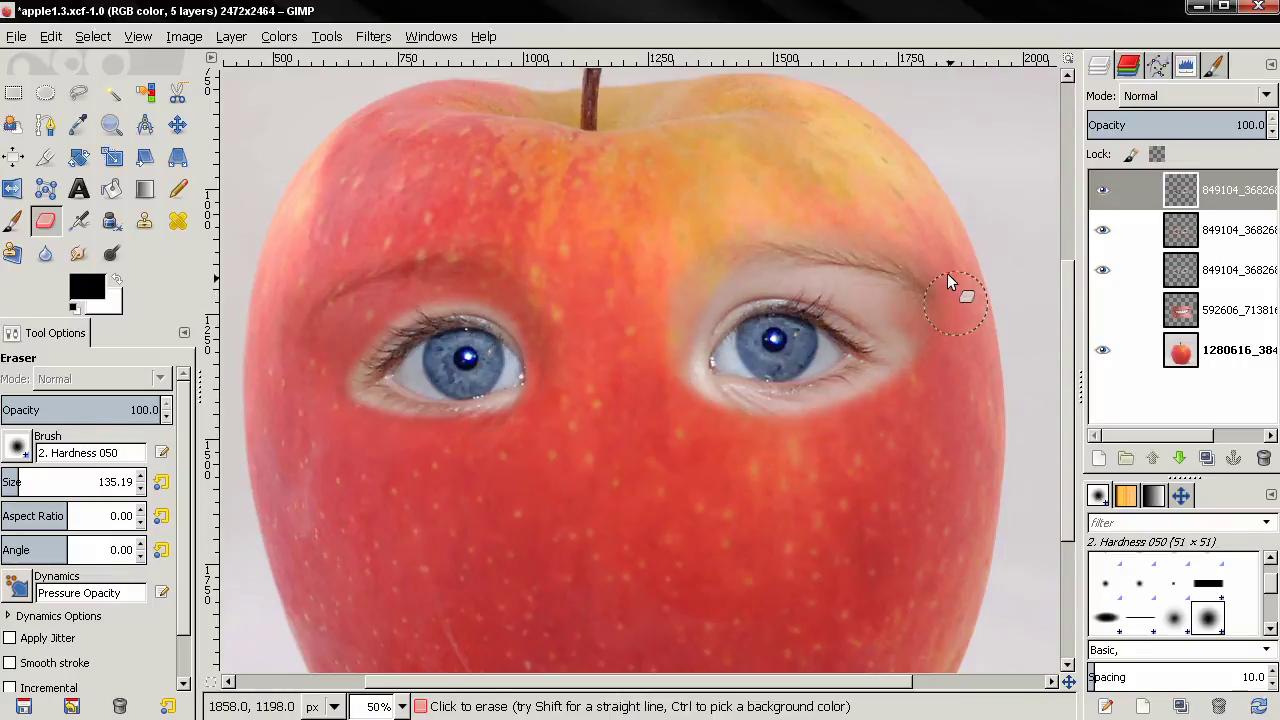
pyautogui.moveTo(787, 238)
pyautogui.mouseDown()
pyautogui.moveTo(710, 248)
pyautogui.moveTo(666, 284)
pyautogui.mouseUp()
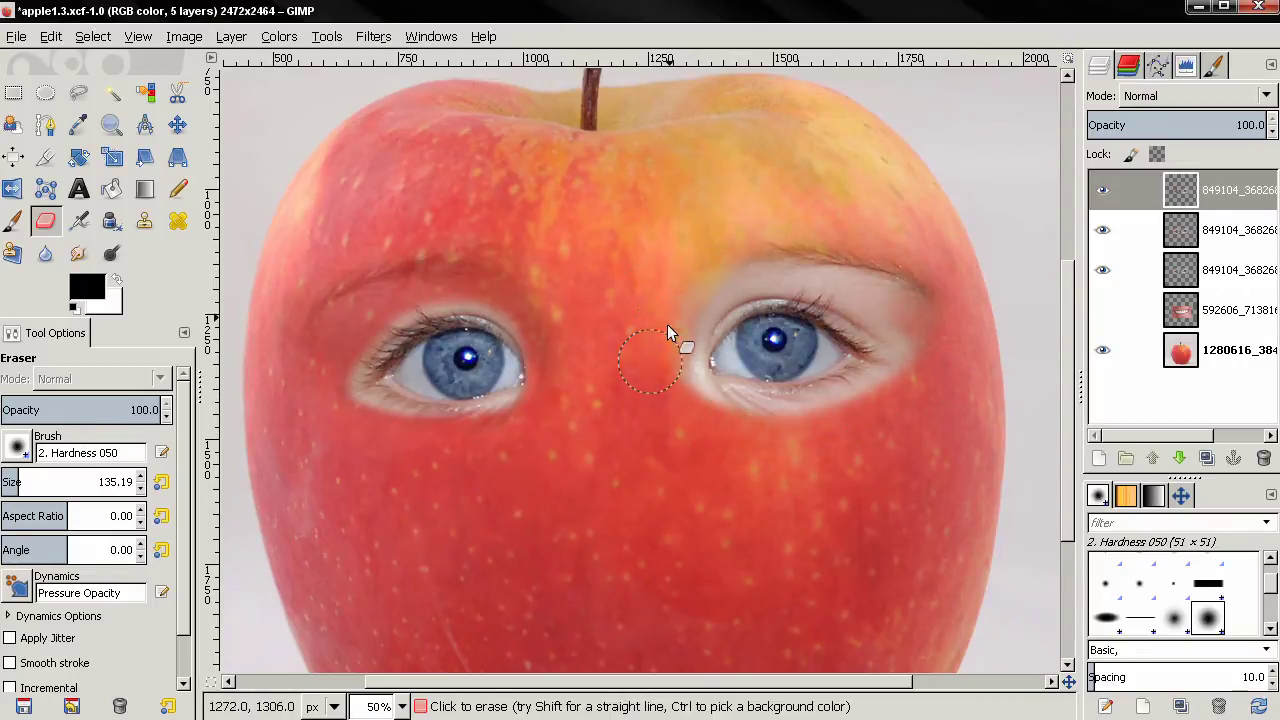
pyautogui.moveTo(753, 250)
pyautogui.mouseDown()
pyautogui.moveTo(868, 279)
pyautogui.moveTo(920, 311)
pyautogui.moveTo(943, 351)
pyautogui.mouseUp()
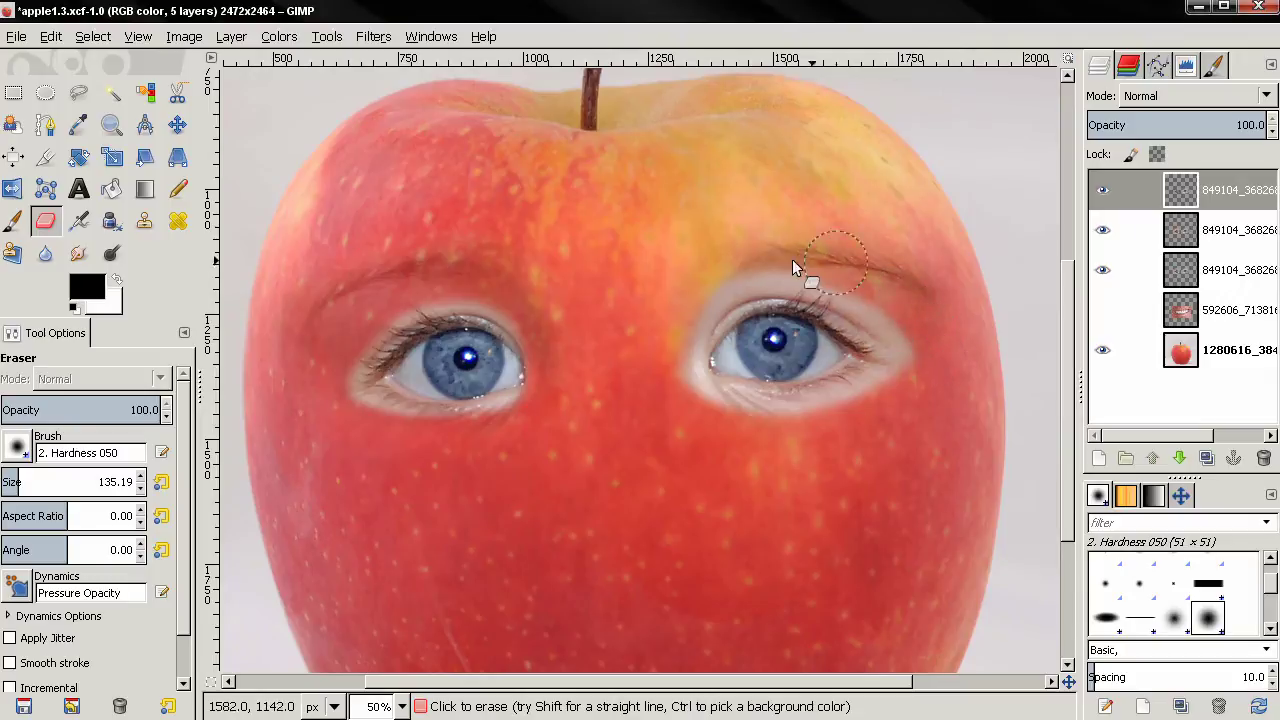
pyautogui.moveTo(747, 247)
pyautogui.mouseDown()
pyautogui.moveTo(845, 262)
pyautogui.moveTo(916, 343)
pyautogui.moveTo(910, 380)
pyautogui.mouseUp()
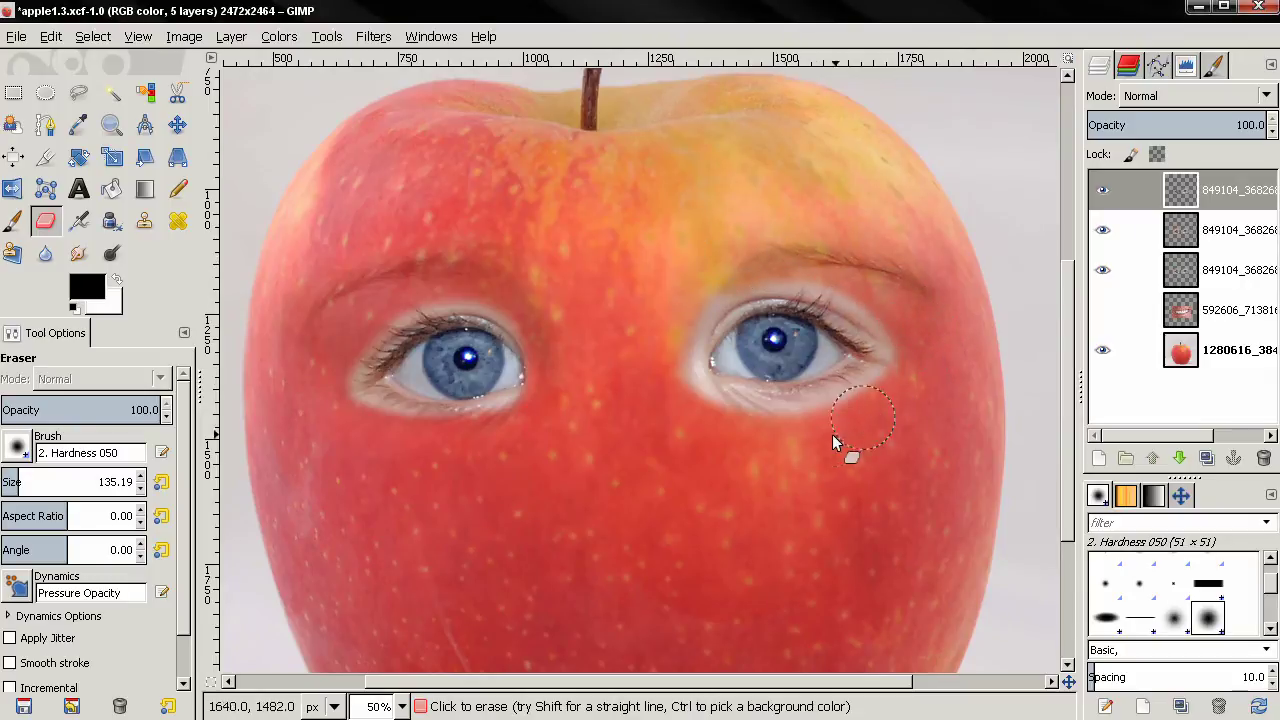
pyautogui.moveTo(836, 442); pyautogui.dragTo(736, 434)
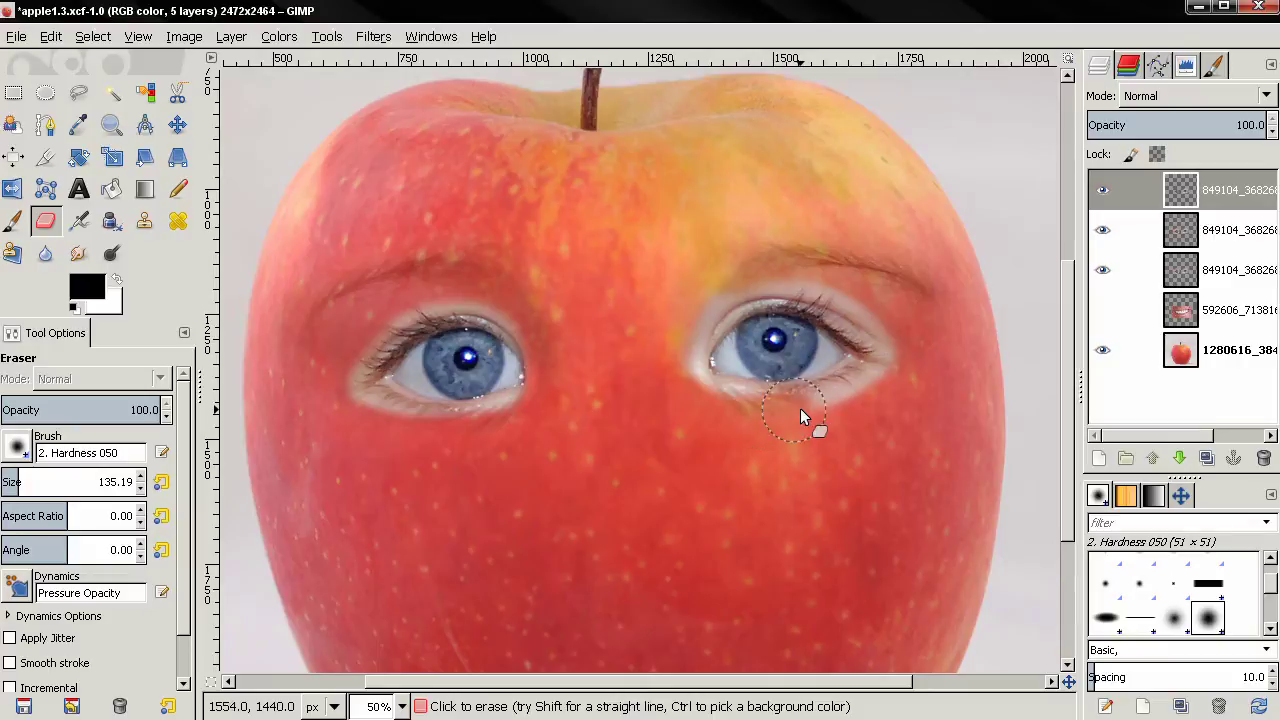
pyautogui.moveTo(882, 299)
pyautogui.mouseDown()
pyautogui.moveTo(776, 268)
pyautogui.moveTo(706, 306)
pyautogui.mouseUp()
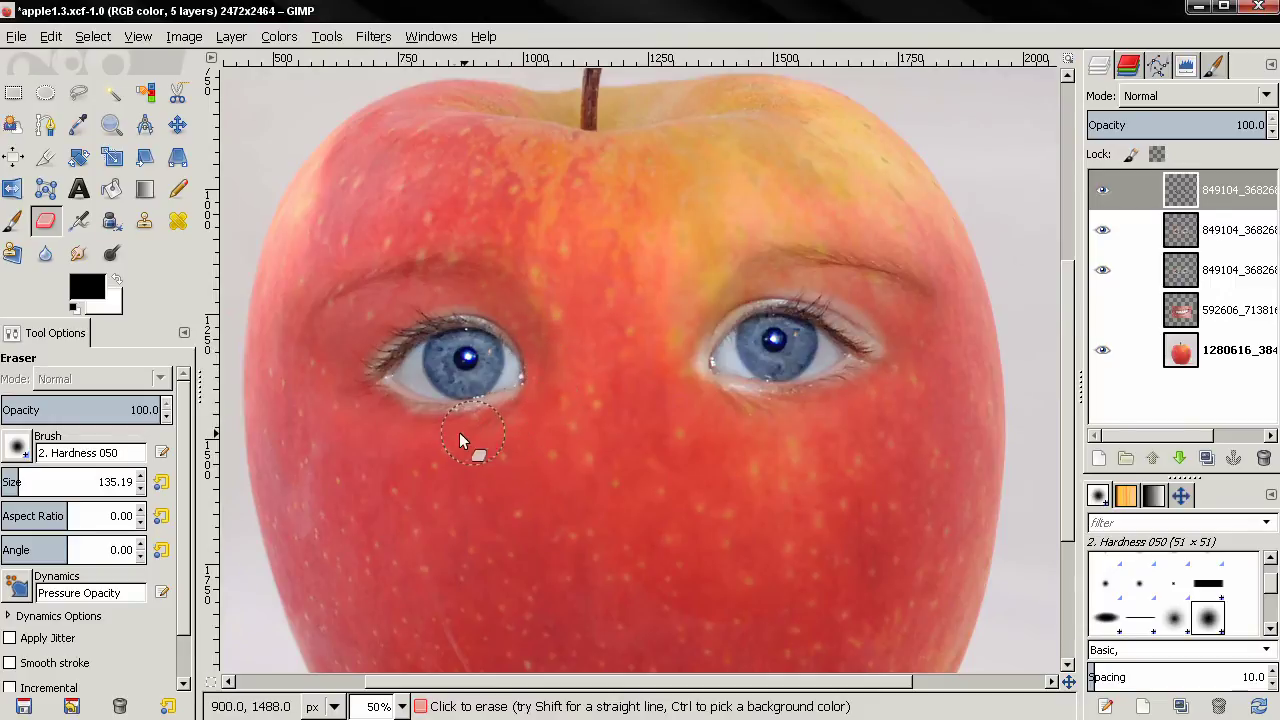
# Reduce the Eraser size to 90.46, erase the remaining skin along the lids and lashes of the red-side eye, and undo the last stroke.
pyautogui.scroll(2, 405, 395)
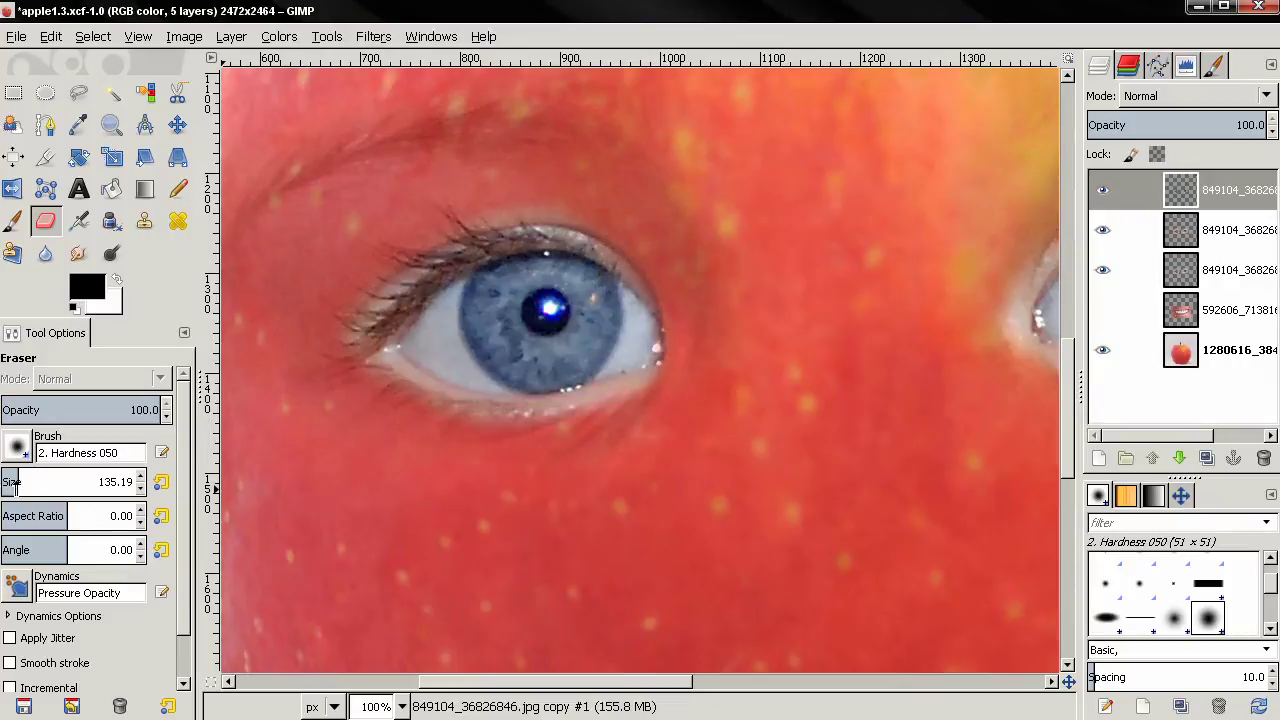
pyautogui.moveTo(16, 482); pyautogui.dragTo(12, 482)
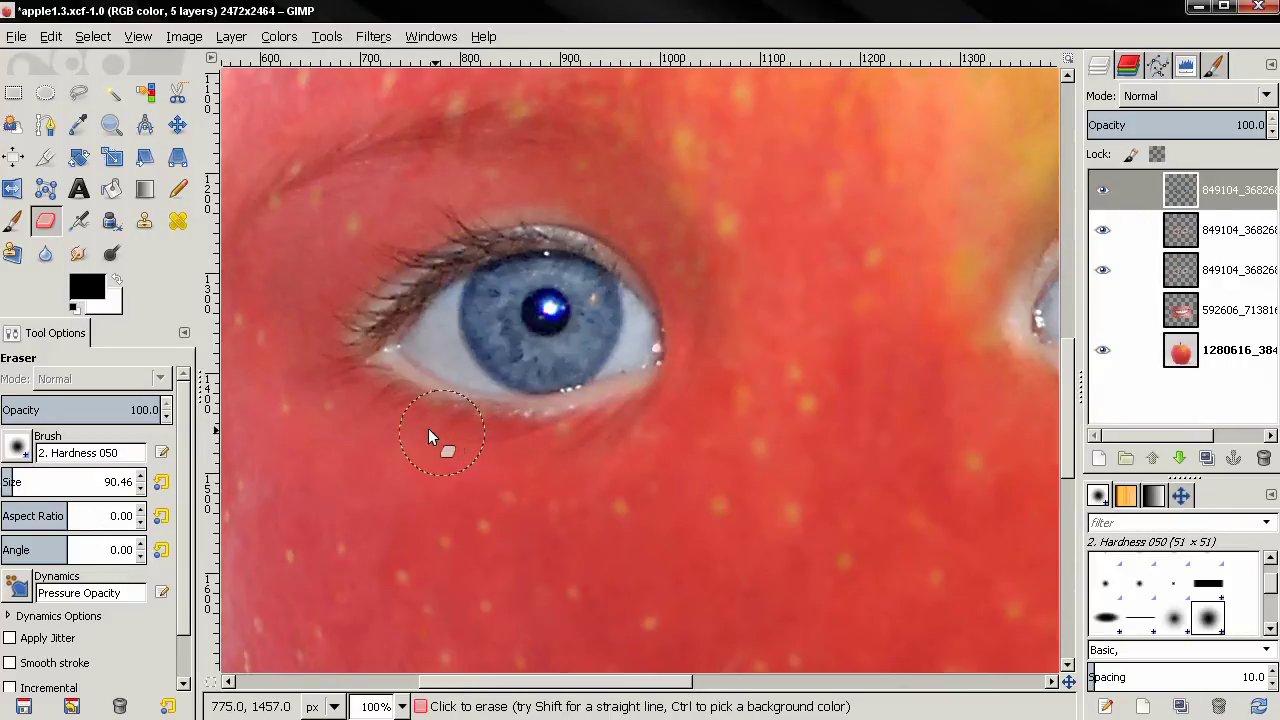
pyautogui.moveTo(428, 430)
pyautogui.mouseDown()
pyautogui.moveTo(356, 397)
pyautogui.moveTo(339, 372)
pyautogui.moveTo(353, 298)
pyautogui.moveTo(426, 234)
pyautogui.moveTo(506, 204)
pyautogui.moveTo(576, 203)
pyautogui.moveTo(470, 224)
pyautogui.moveTo(343, 311)
pyautogui.moveTo(479, 214)
pyautogui.moveTo(547, 211)
pyautogui.moveTo(588, 233)
pyautogui.mouseUp()
pyautogui.moveTo(654, 266)
pyautogui.mouseDown()
pyautogui.moveTo(698, 302)
pyautogui.moveTo(619, 225)
pyautogui.moveTo(487, 222)
pyautogui.moveTo(429, 257)
pyautogui.moveTo(434, 246)
pyautogui.moveTo(367, 338)
pyautogui.mouseUp()
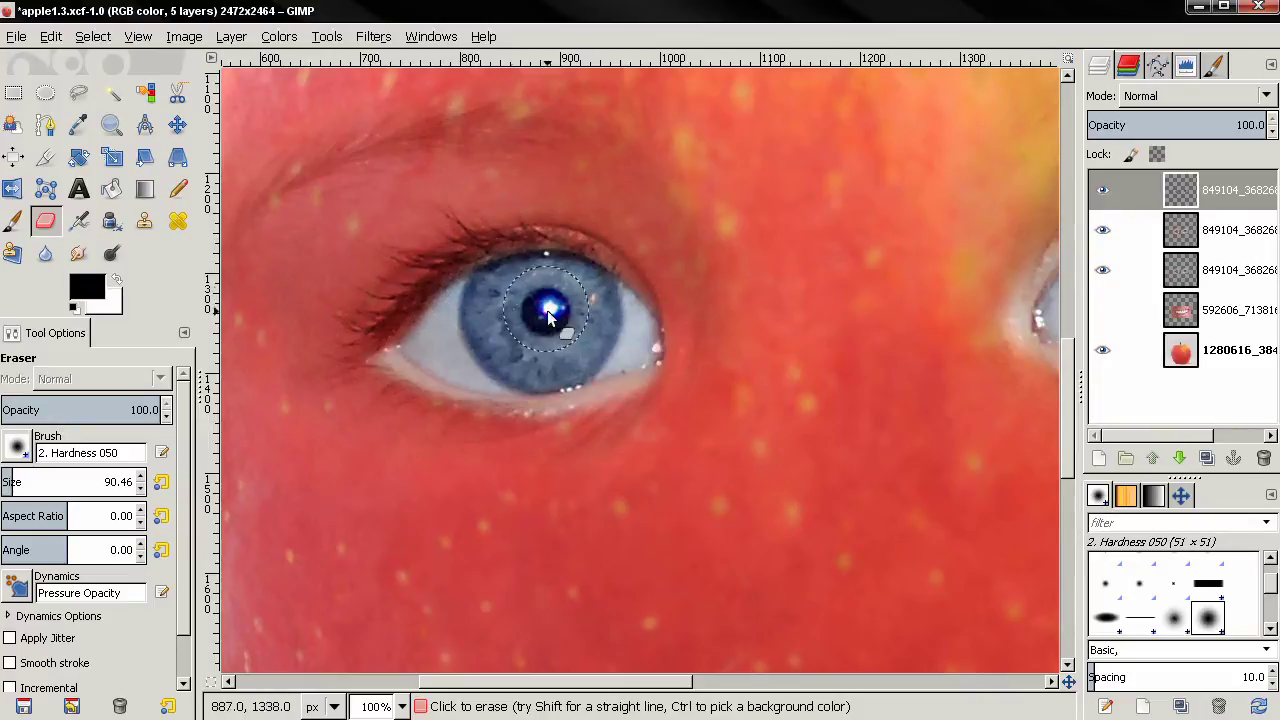
pyautogui.hotkey('ctrl', 'z')
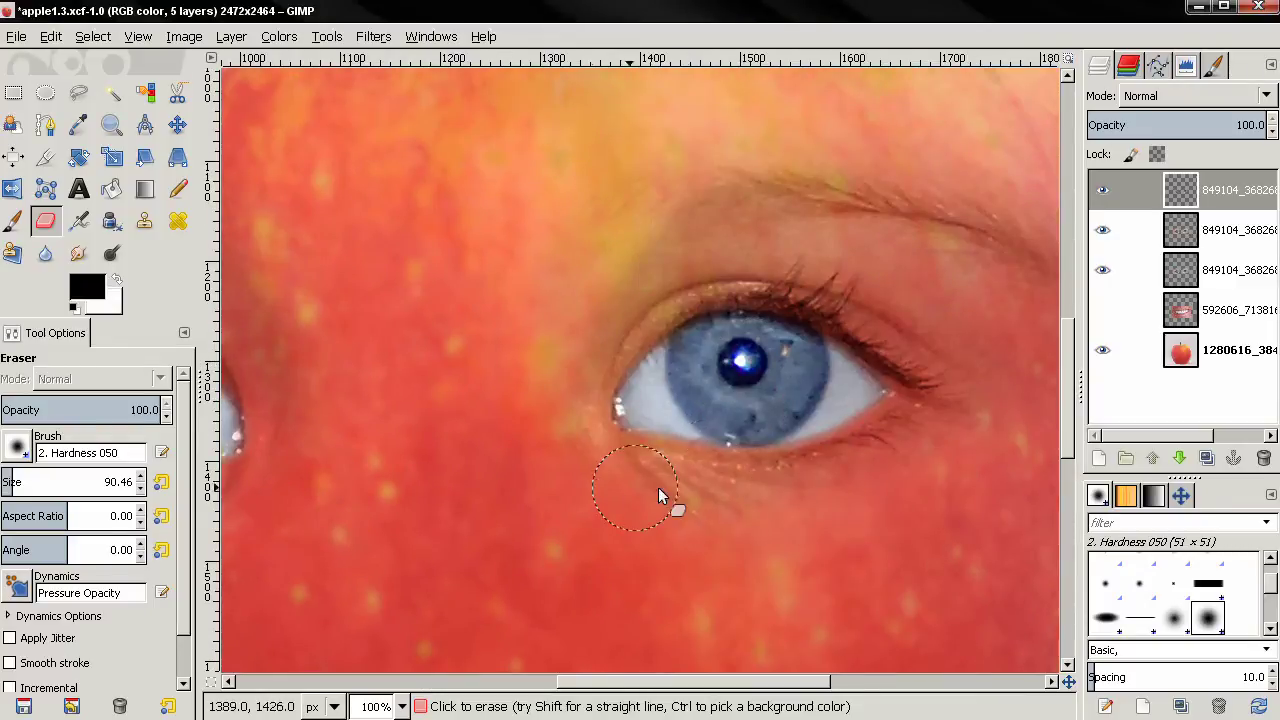
# Select the hidden mouth layer 592606_71381614.jpg and make it visible.
pyautogui.scroll(-3, 594, 434)
pyautogui.moveTo(560, 472); pyautogui.dragTo(570, 356)
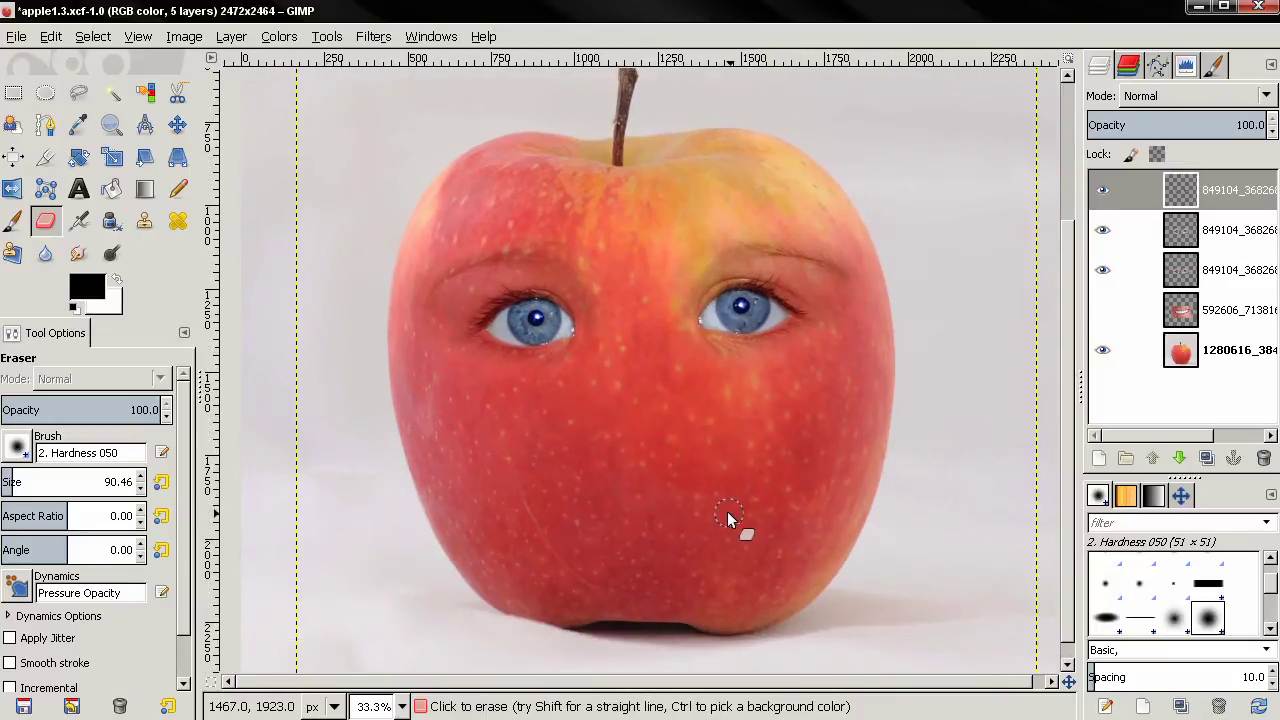
pyautogui.moveTo(720, 501); pyautogui.dragTo(704, 507)
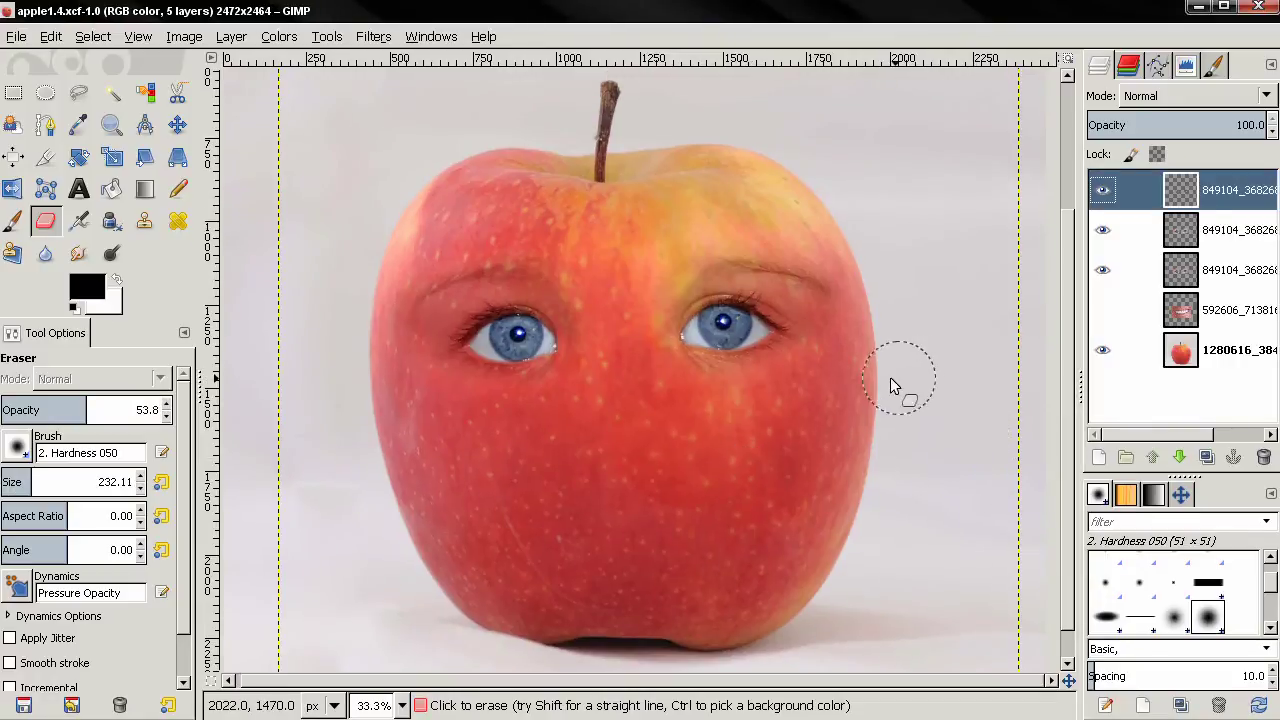
pyautogui.click(1150, 318)
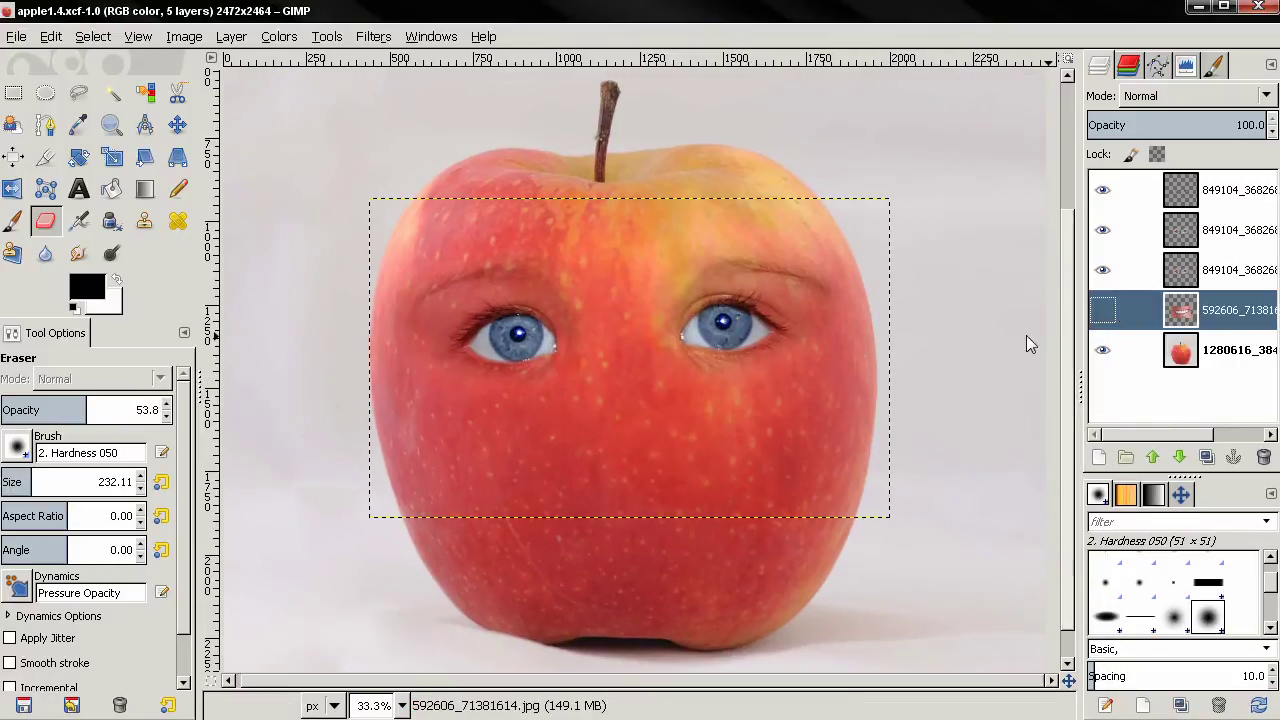
pyautogui.click(1102, 311)
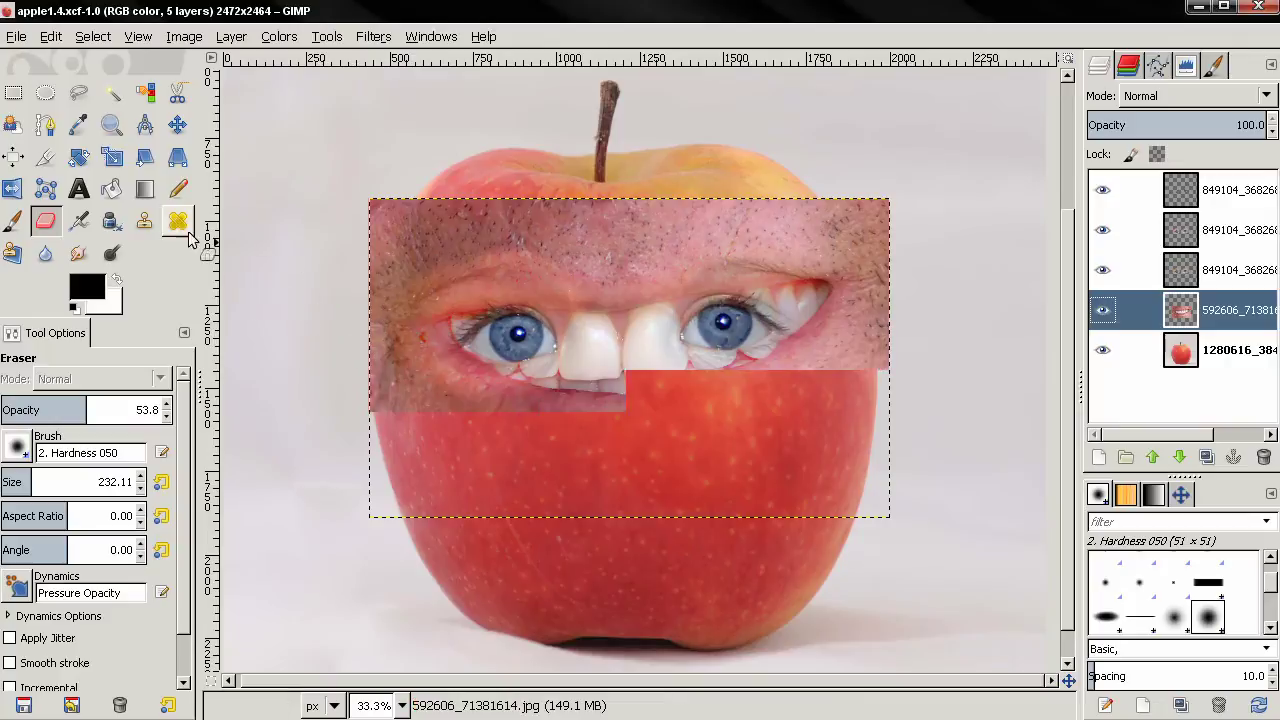
# Scale the mouth layer proportionally to 1110 × 684 pixels and move it onto the lower half of the apple, below the eyes.
pyautogui.click(112, 157)
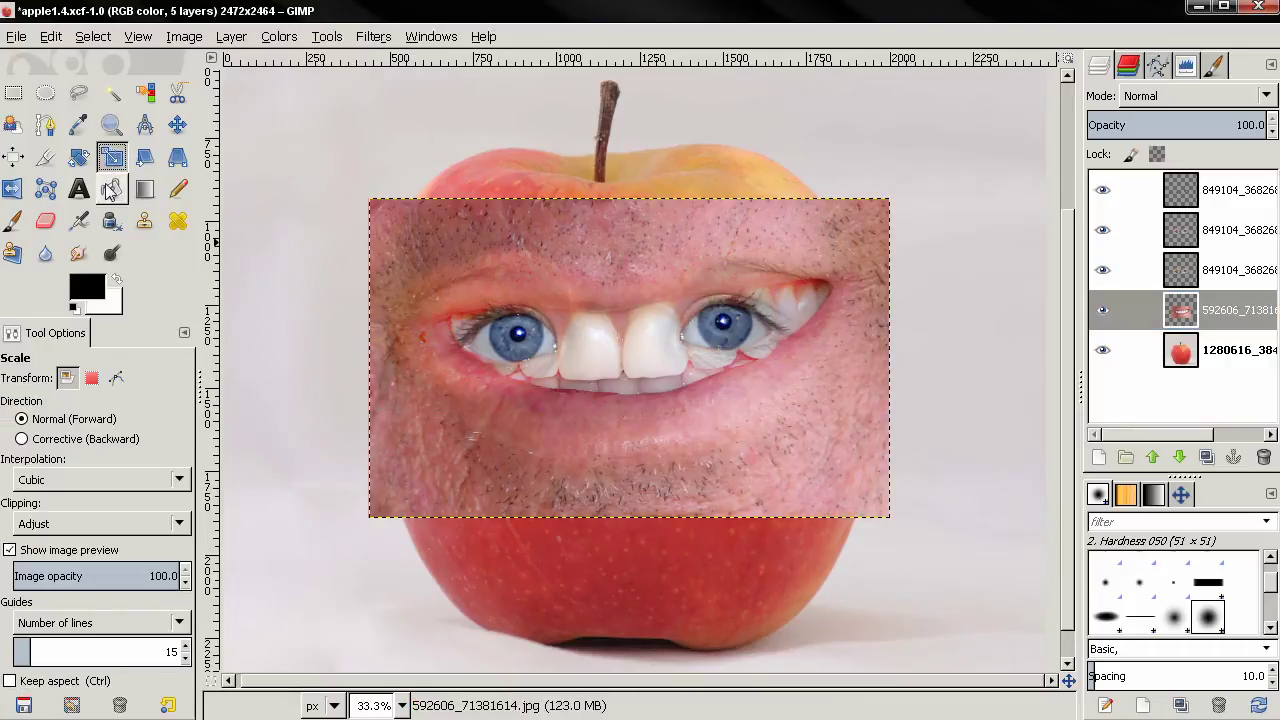
pyautogui.click(660, 477)
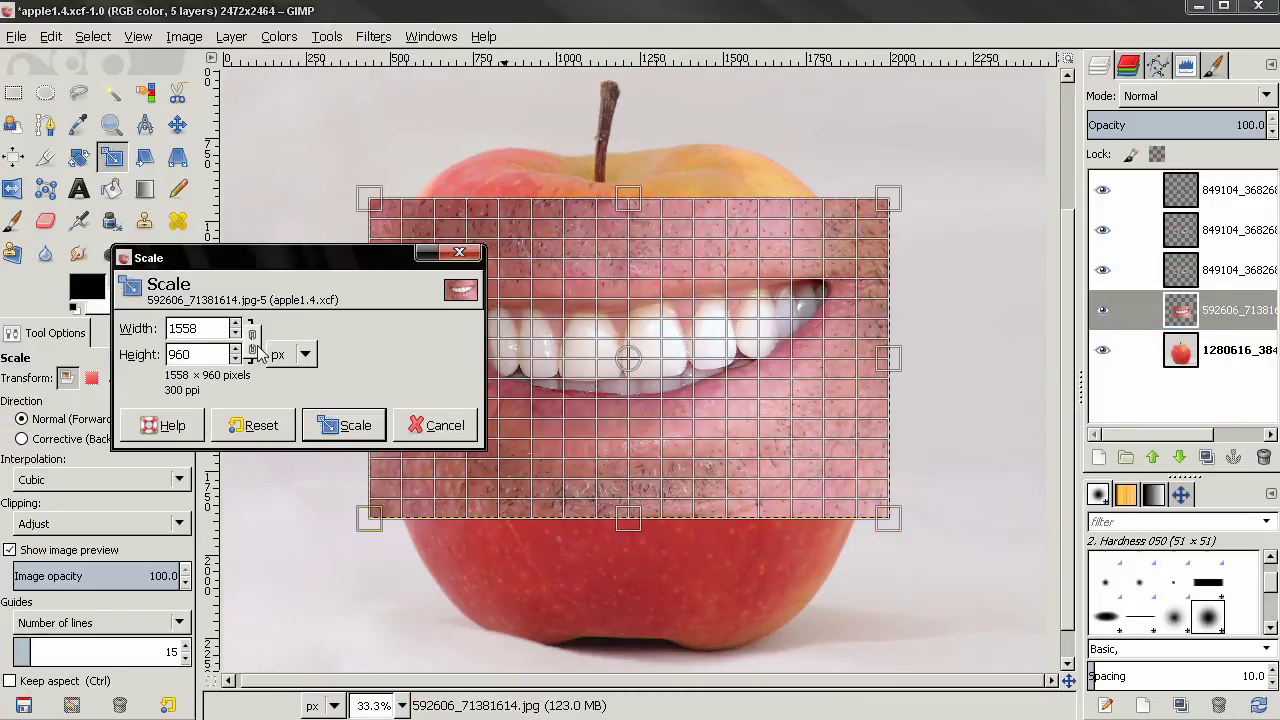
pyautogui.moveTo(781, 470); pyautogui.dragTo(639, 386)
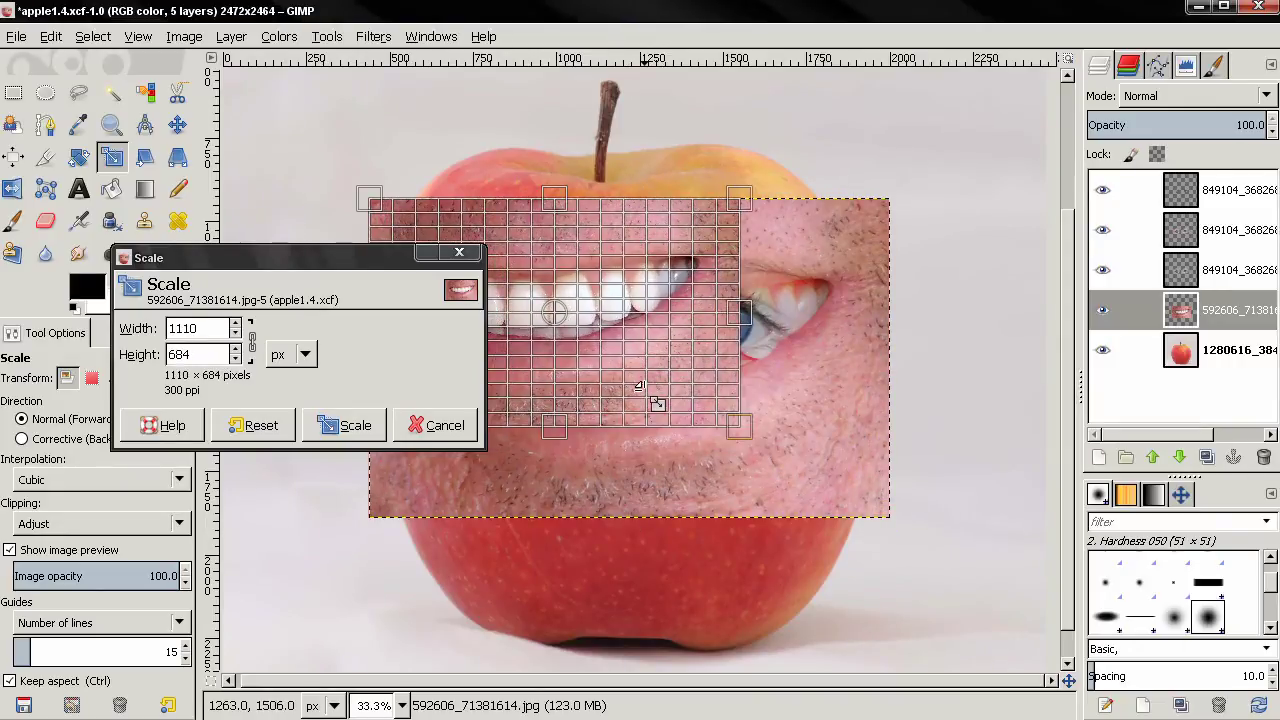
pyautogui.click(345, 425)
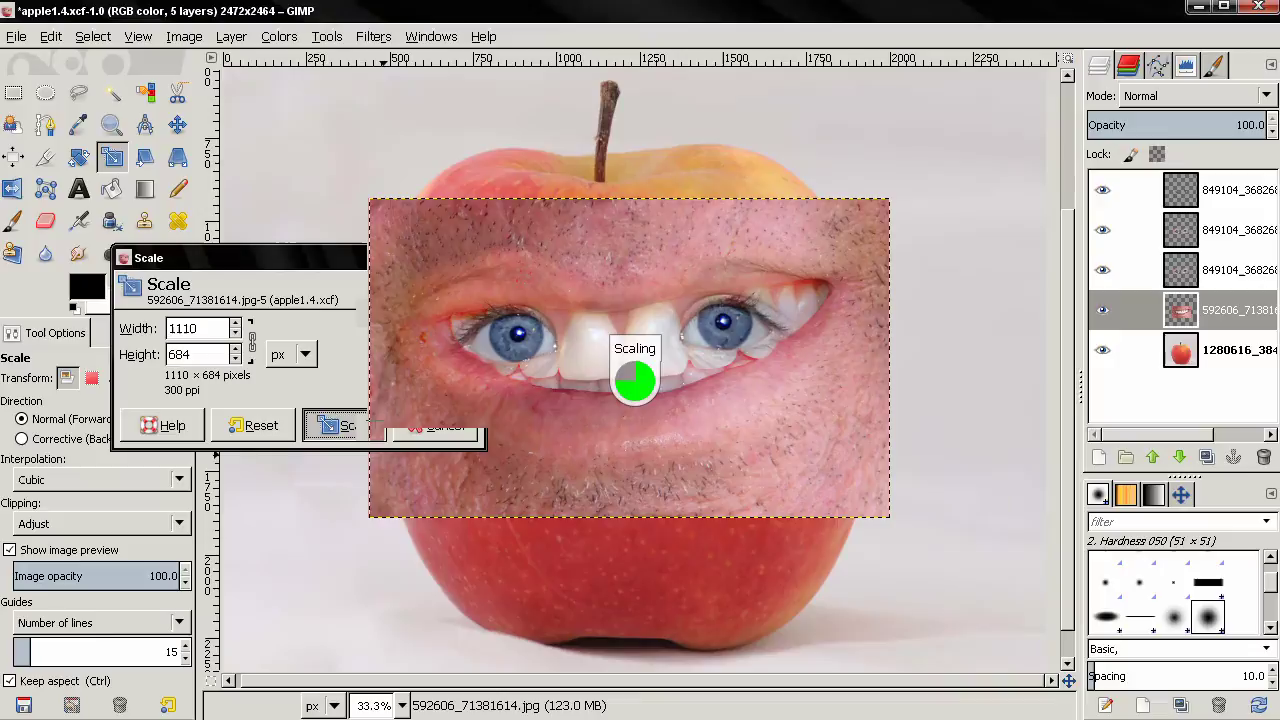
pyautogui.click(177, 123)
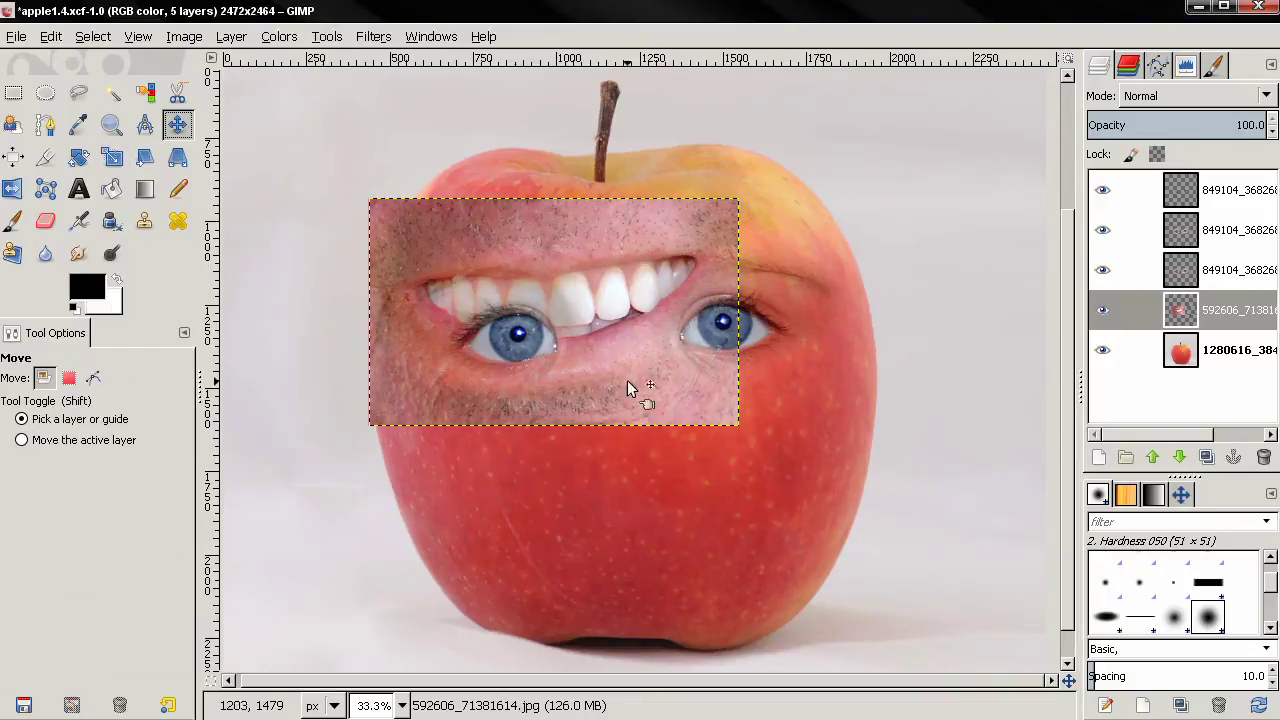
pyautogui.moveTo(630, 382); pyautogui.dragTo(708, 577)
# Set the Eraser opacity to 100 and erase the skin around the mouth, leaving only a narrow rim of lips.
pyautogui.click(45, 221)
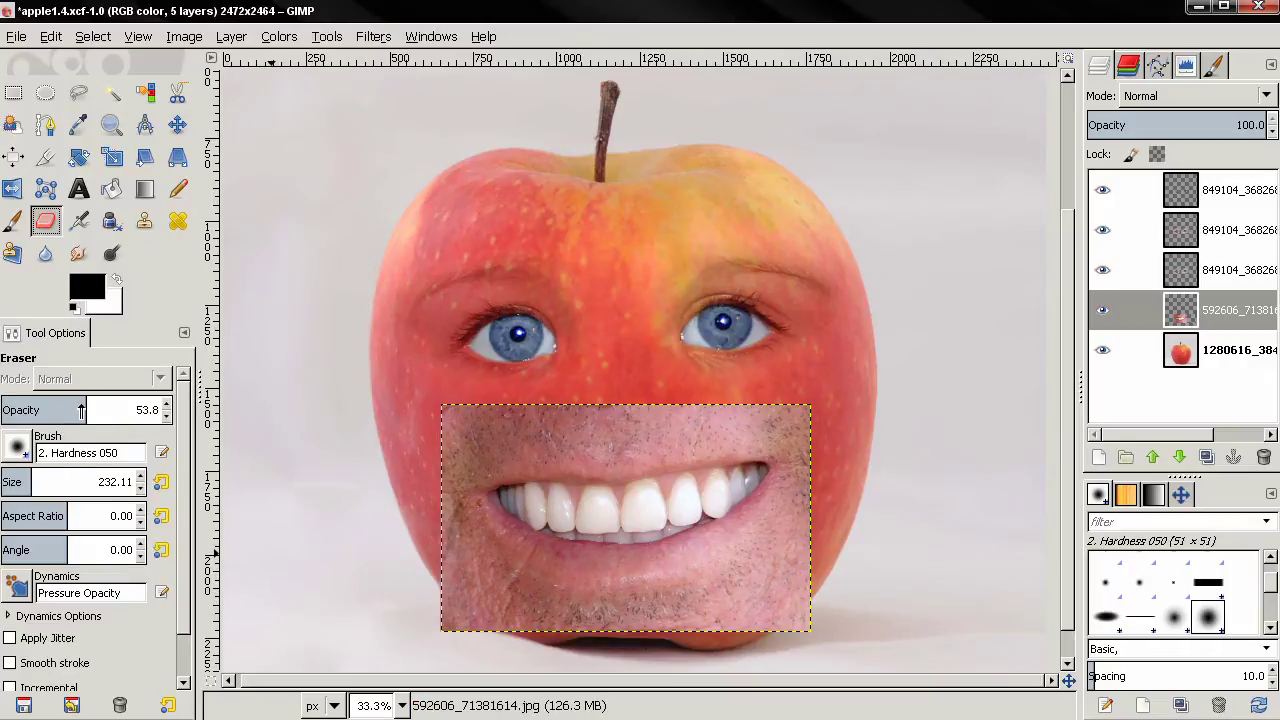
pyautogui.moveTo(81, 410); pyautogui.dragTo(165, 410)
pyautogui.moveTo(487, 629)
pyautogui.mouseDown()
pyautogui.moveTo(448, 617)
pyautogui.moveTo(413, 517)
pyautogui.moveTo(416, 443)
pyautogui.moveTo(496, 402)
pyautogui.moveTo(730, 398)
pyautogui.moveTo(798, 417)
pyautogui.moveTo(825, 447)
pyautogui.moveTo(826, 562)
pyautogui.moveTo(804, 639)
pyautogui.moveTo(808, 602)
pyautogui.moveTo(633, 643)
pyautogui.moveTo(426, 611)
pyautogui.moveTo(473, 634)
pyautogui.moveTo(425, 566)
pyautogui.moveTo(552, 628)
pyautogui.moveTo(634, 633)
pyautogui.moveTo(751, 602)
pyautogui.moveTo(816, 547)
pyautogui.moveTo(833, 491)
pyautogui.mouseUp()
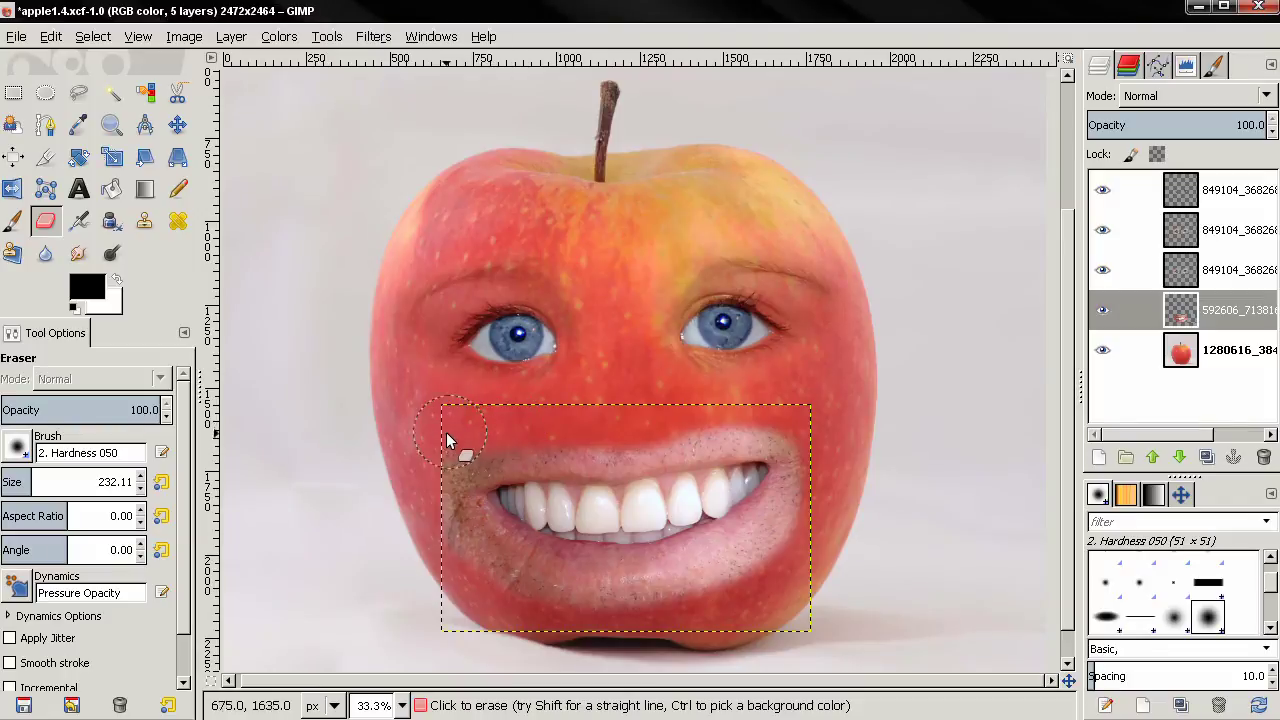
pyautogui.moveTo(461, 432); pyautogui.dragTo(436, 550)
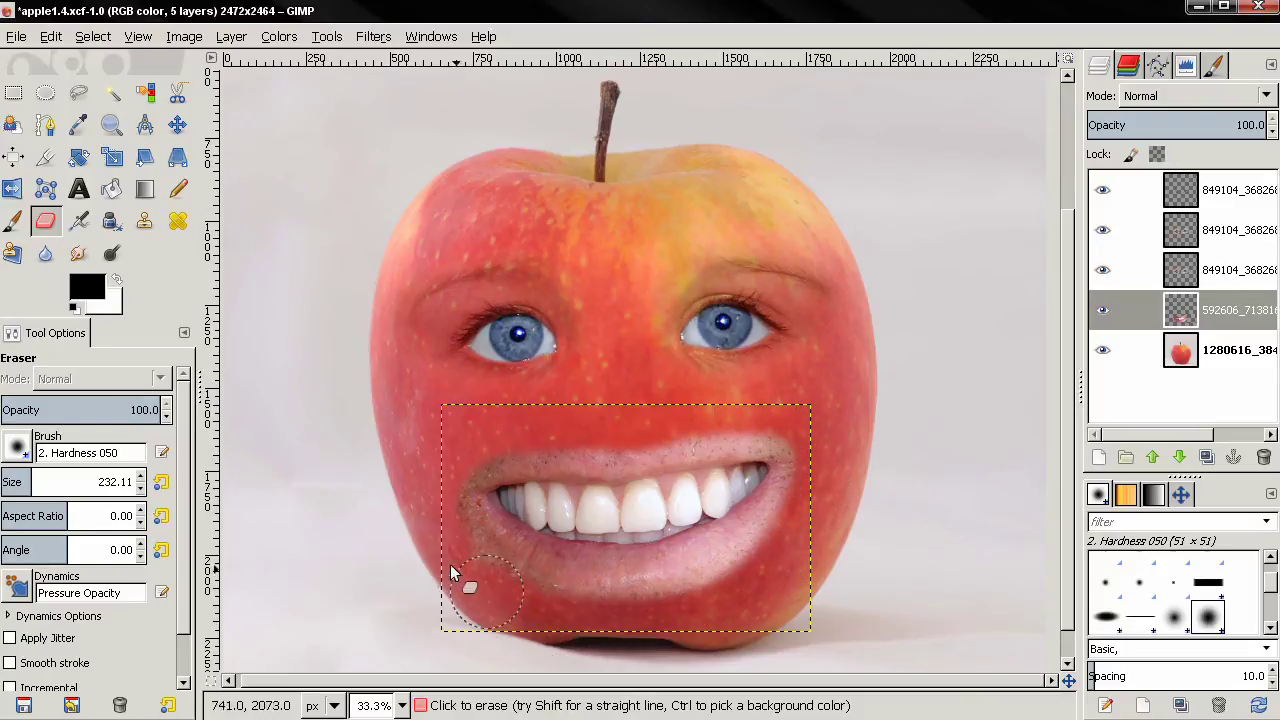
pyautogui.moveTo(463, 563)
pyautogui.mouseDown()
pyautogui.moveTo(497, 598)
pyautogui.moveTo(579, 621)
pyautogui.moveTo(668, 621)
pyautogui.moveTo(771, 570)
pyautogui.moveTo(828, 507)
pyautogui.mouseUp()
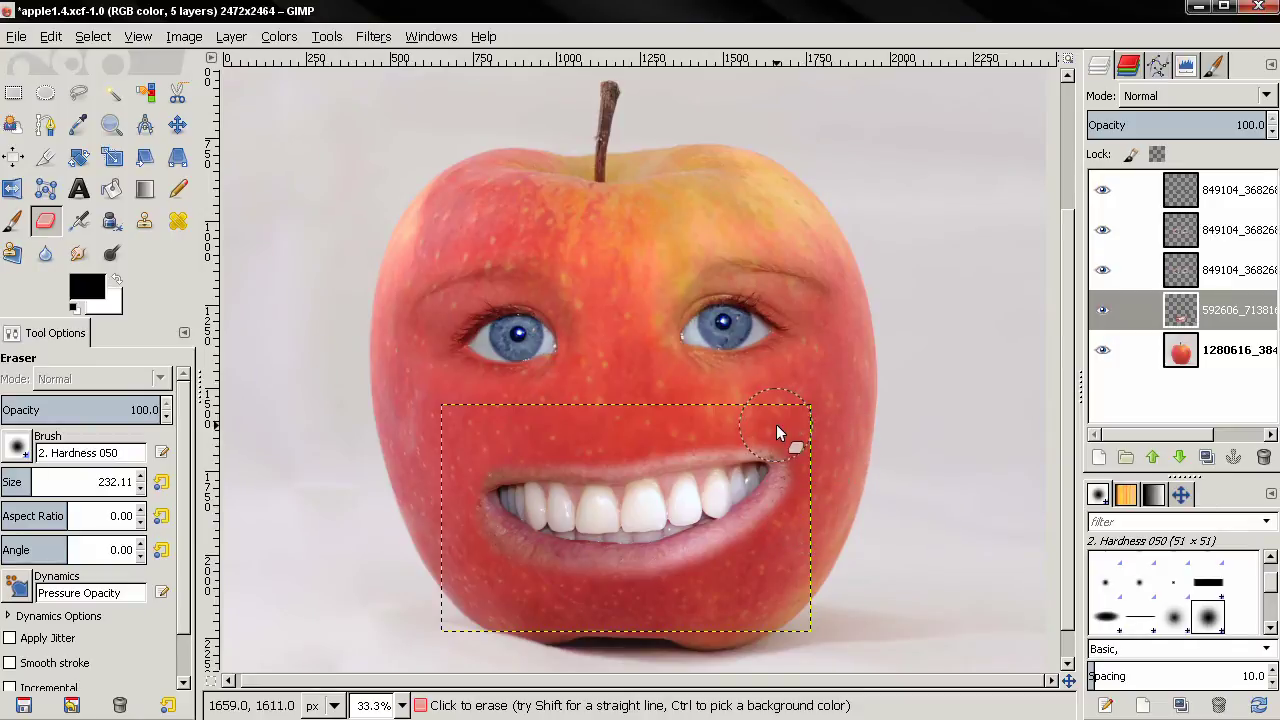
# Sample the apple layer's red between the eyes and the mouth as the foreground color.
pyautogui.click(1180, 350)
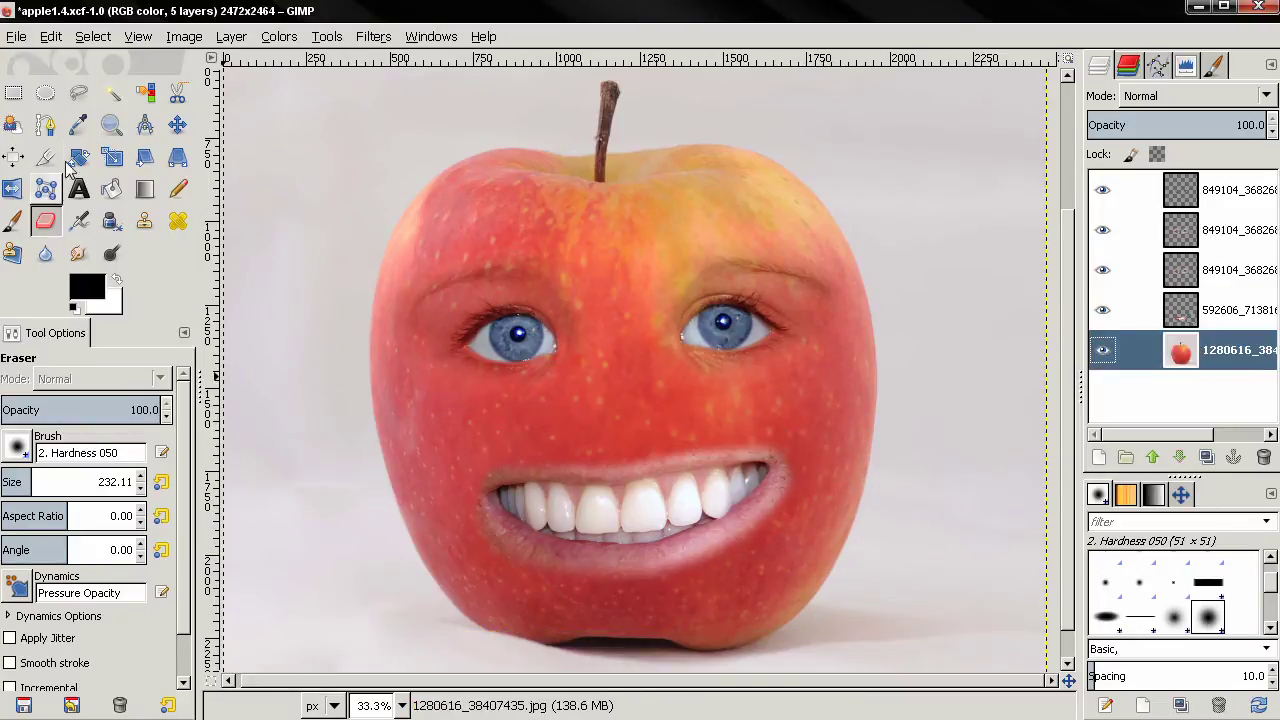
pyautogui.click(79, 126)
pyautogui.click(633, 434)
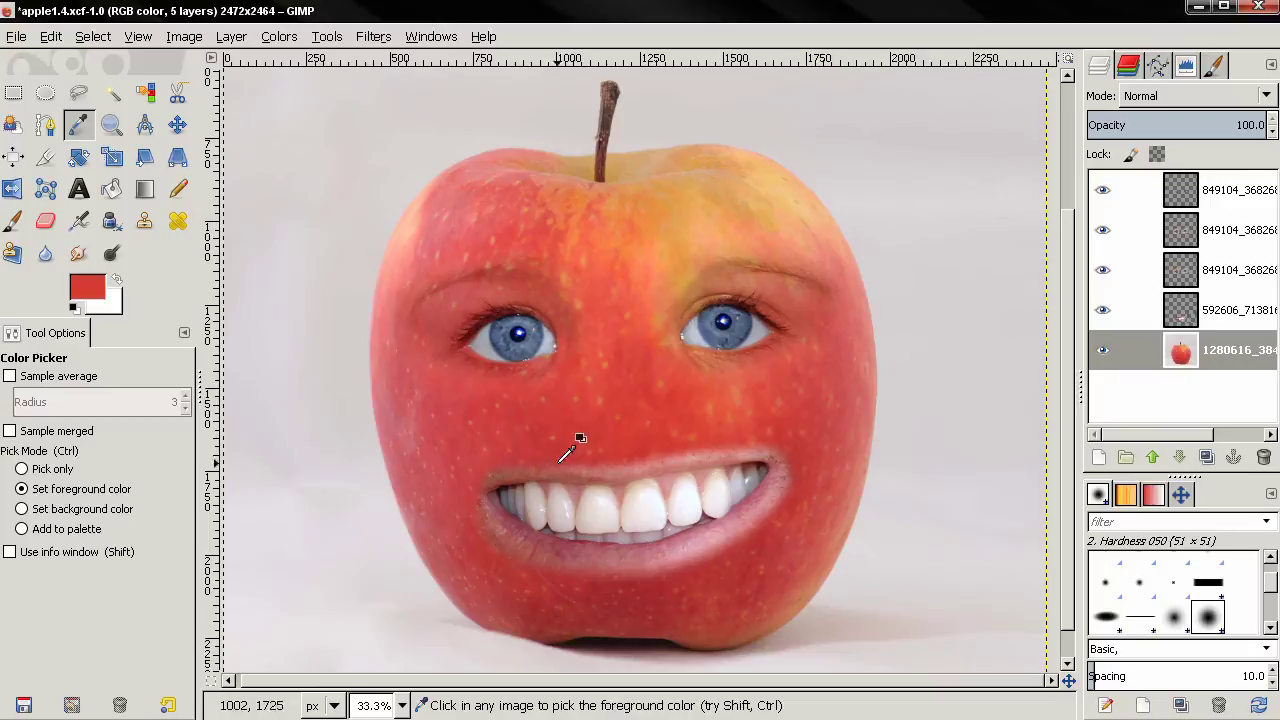
# Paint the lips on mouth layer 592606_71381614.jpg with the sampled red, using the Paintbrush in Soft light mode at size 120.28.
pyautogui.click(1178, 362)
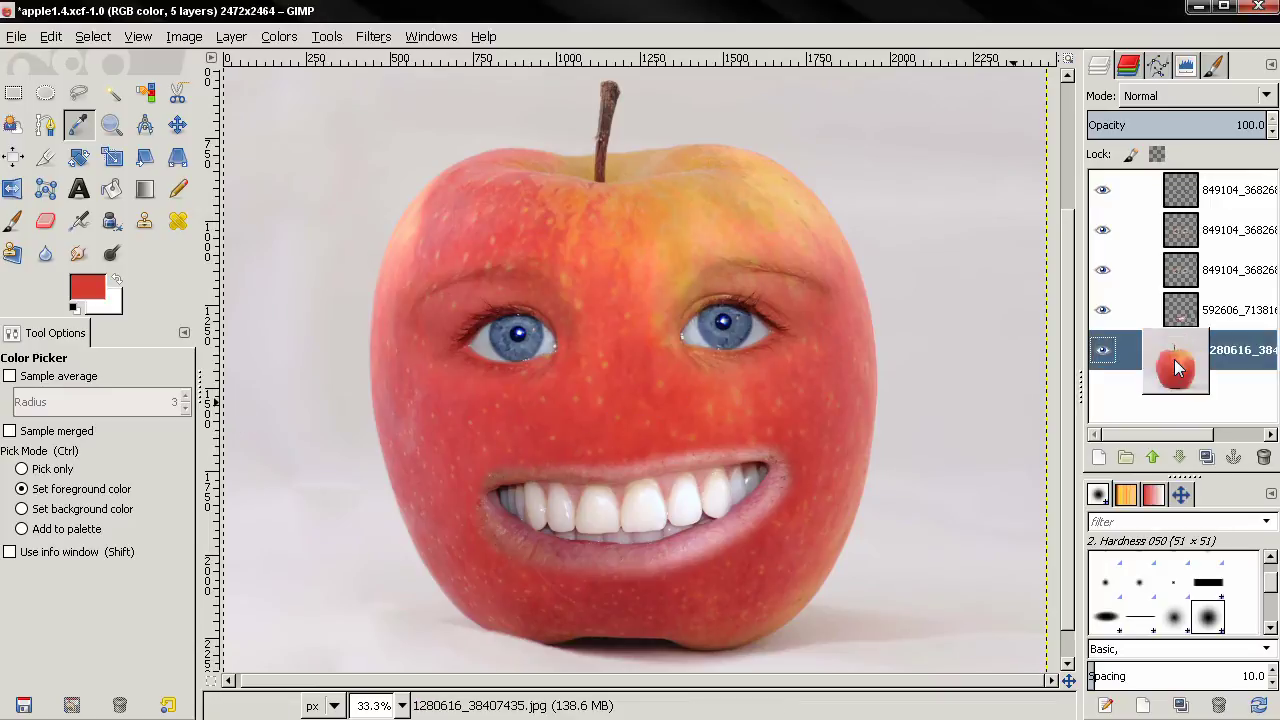
pyautogui.click(1124, 310)
pyautogui.click(14, 221)
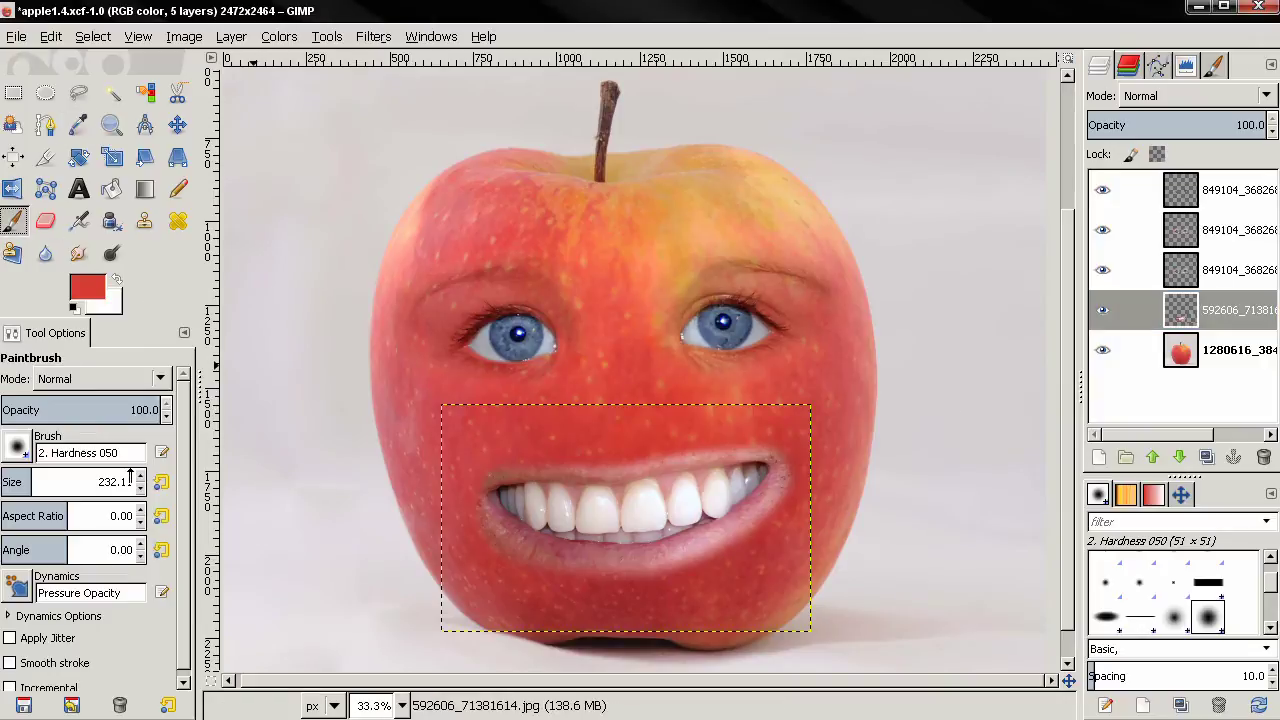
pyautogui.click(140, 380)
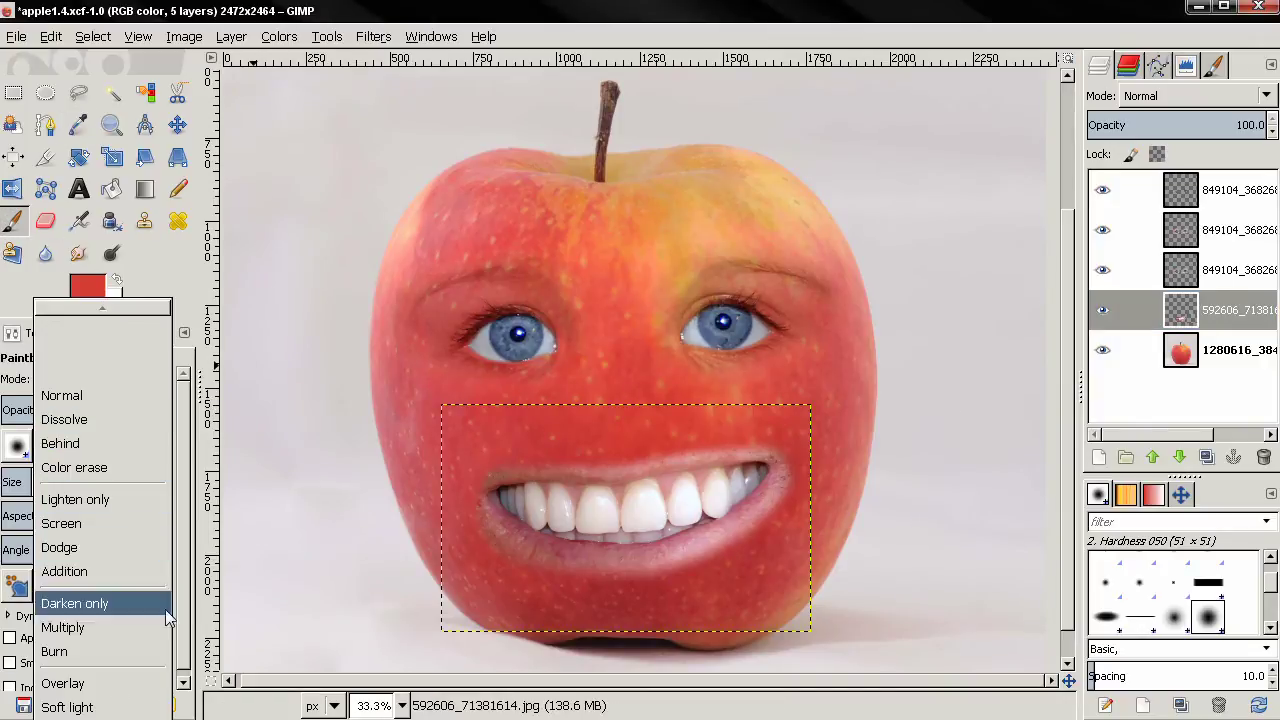
pyautogui.click(140, 707)
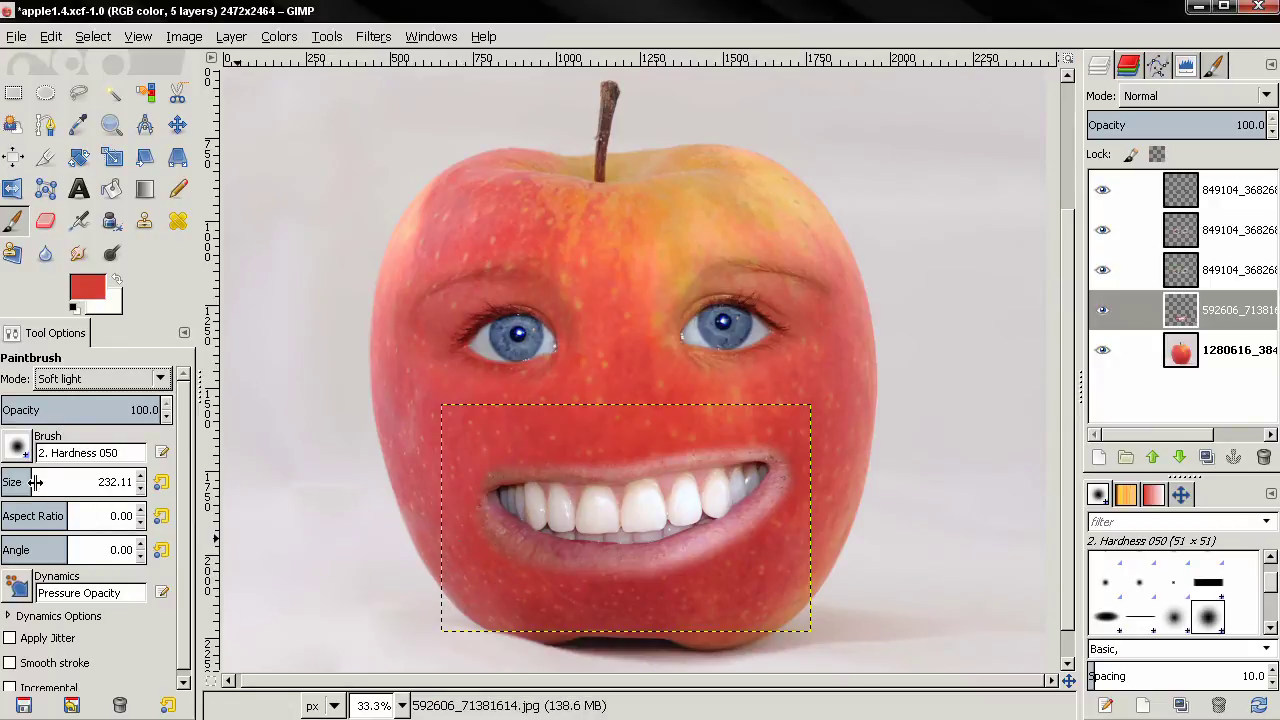
pyautogui.moveTo(35, 482); pyautogui.dragTo(12, 483)
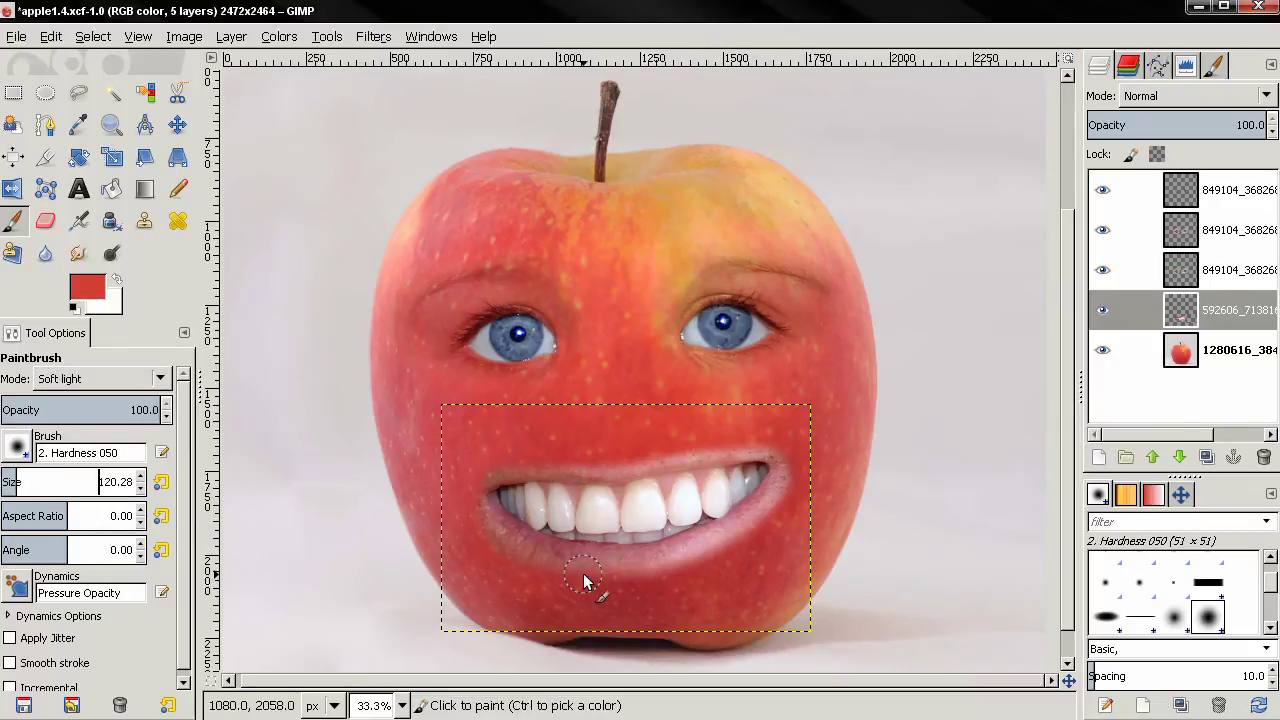
pyautogui.moveTo(585, 580)
pyautogui.mouseDown()
pyautogui.moveTo(504, 541)
pyautogui.moveTo(604, 565)
pyautogui.moveTo(709, 555)
pyautogui.moveTo(768, 518)
pyautogui.moveTo(792, 458)
pyautogui.moveTo(776, 442)
pyautogui.moveTo(731, 441)
pyautogui.moveTo(784, 456)
pyautogui.moveTo(779, 492)
pyautogui.moveTo(678, 566)
pyautogui.moveTo(717, 546)
pyautogui.moveTo(623, 565)
pyautogui.moveTo(513, 554)
pyautogui.moveTo(481, 517)
pyautogui.moveTo(512, 540)
pyautogui.moveTo(476, 497)
pyautogui.moveTo(483, 472)
pyautogui.moveTo(563, 458)
pyautogui.moveTo(500, 464)
pyautogui.moveTo(482, 481)
pyautogui.moveTo(487, 520)
pyautogui.moveTo(506, 548)
pyautogui.moveTo(619, 563)
pyautogui.mouseUp()
pyautogui.moveTo(701, 553)
pyautogui.mouseDown()
pyautogui.moveTo(780, 500)
pyautogui.moveTo(794, 460)
pyautogui.moveTo(764, 440)
pyautogui.moveTo(644, 453)
pyautogui.moveTo(616, 470)
pyautogui.moveTo(557, 466)
pyautogui.moveTo(621, 467)
pyautogui.mouseUp()
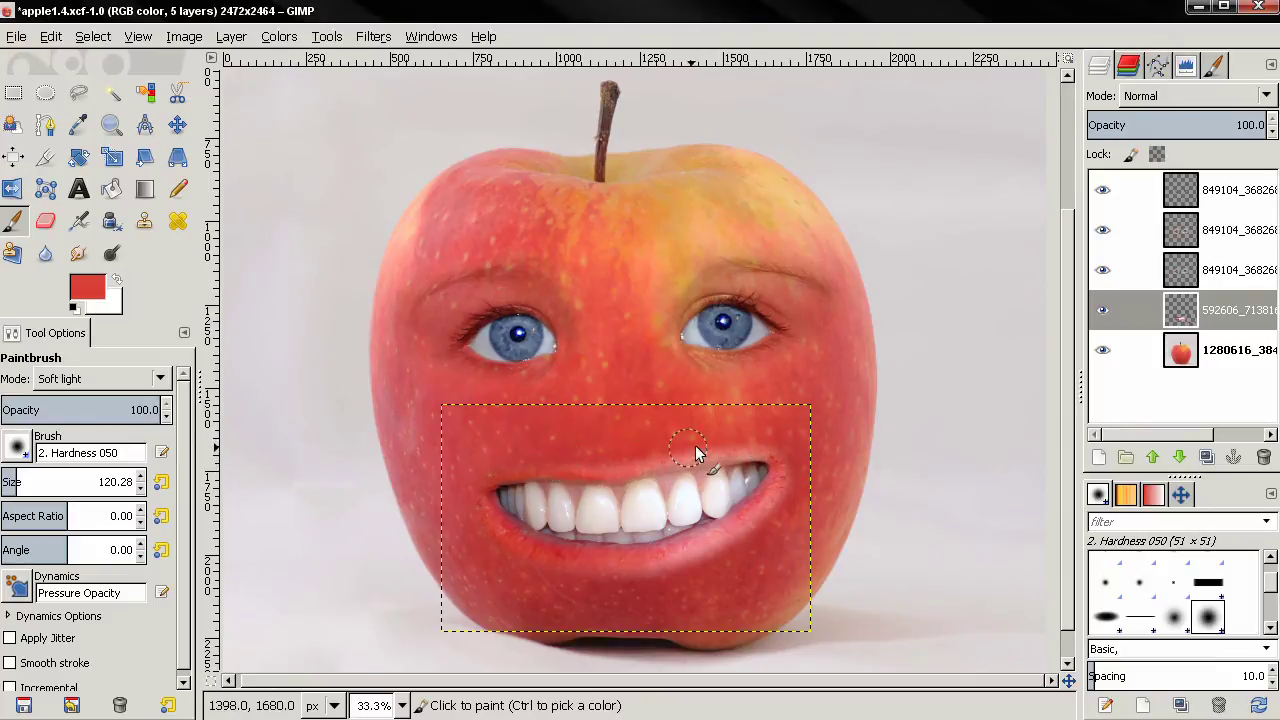
pyautogui.moveTo(714, 457)
pyautogui.mouseDown()
pyautogui.moveTo(654, 463)
pyautogui.moveTo(780, 449)
pyautogui.moveTo(626, 477)
pyautogui.moveTo(491, 470)
pyautogui.moveTo(470, 482)
pyautogui.moveTo(501, 542)
pyautogui.moveTo(524, 546)
pyautogui.moveTo(507, 526)
pyautogui.moveTo(582, 555)
pyautogui.moveTo(737, 543)
pyautogui.moveTo(680, 560)
pyautogui.moveTo(779, 489)
pyautogui.moveTo(785, 460)
pyautogui.moveTo(779, 488)
pyautogui.moveTo(731, 540)
pyautogui.moveTo(791, 477)
pyautogui.moveTo(763, 449)
pyautogui.moveTo(467, 466)
pyautogui.moveTo(565, 566)
pyautogui.moveTo(684, 563)
pyautogui.moveTo(791, 514)
pyautogui.moveTo(712, 558)
pyautogui.moveTo(563, 571)
pyautogui.mouseUp()
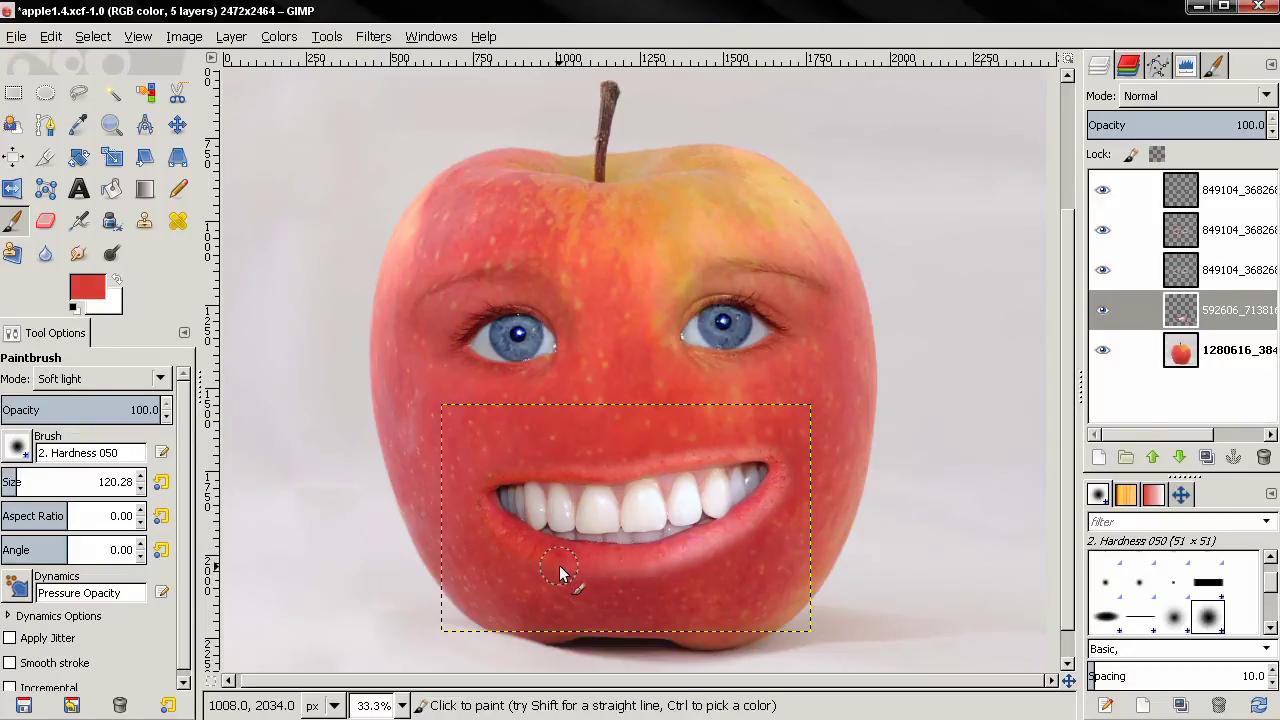
# Set the Eraser to size 165.01 and opacity 38.1, and soften the outer edges of the lips all around the mouth.
pyautogui.click(45, 221)
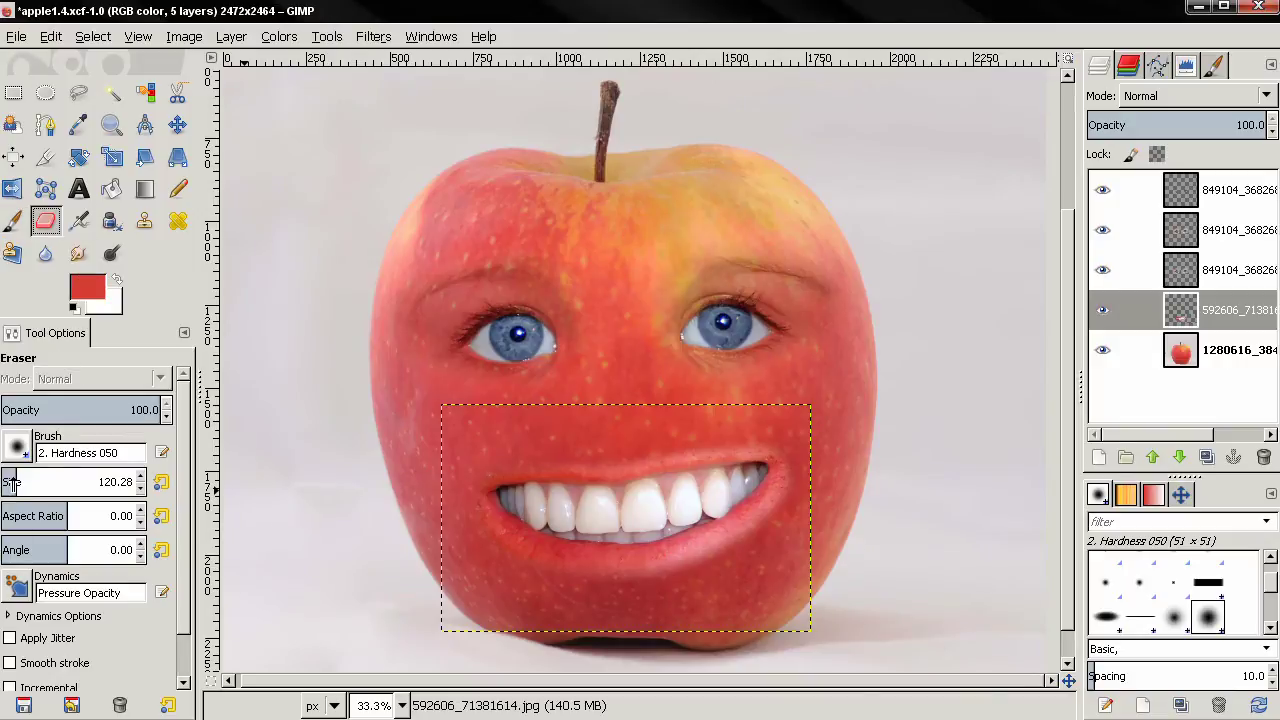
pyautogui.moveTo(13, 484); pyautogui.dragTo(22, 482)
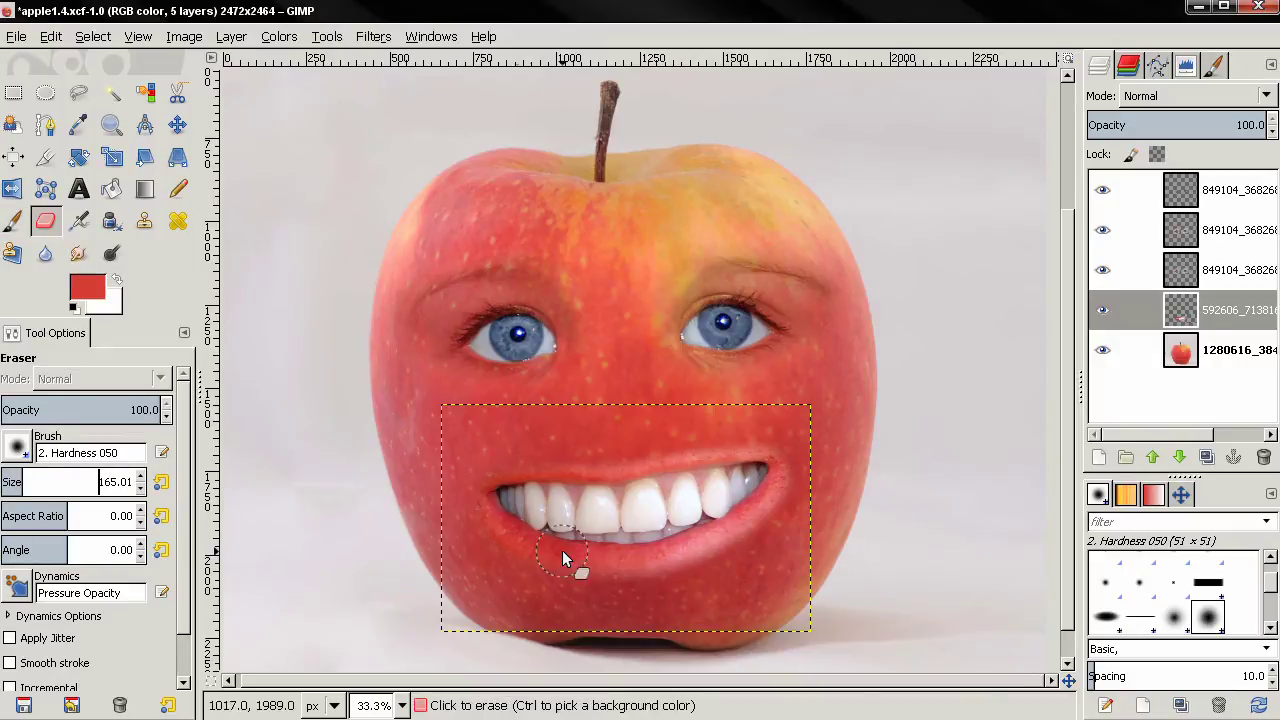
pyautogui.click(72, 410)
pyautogui.moveTo(72, 410); pyautogui.dragTo(61, 410)
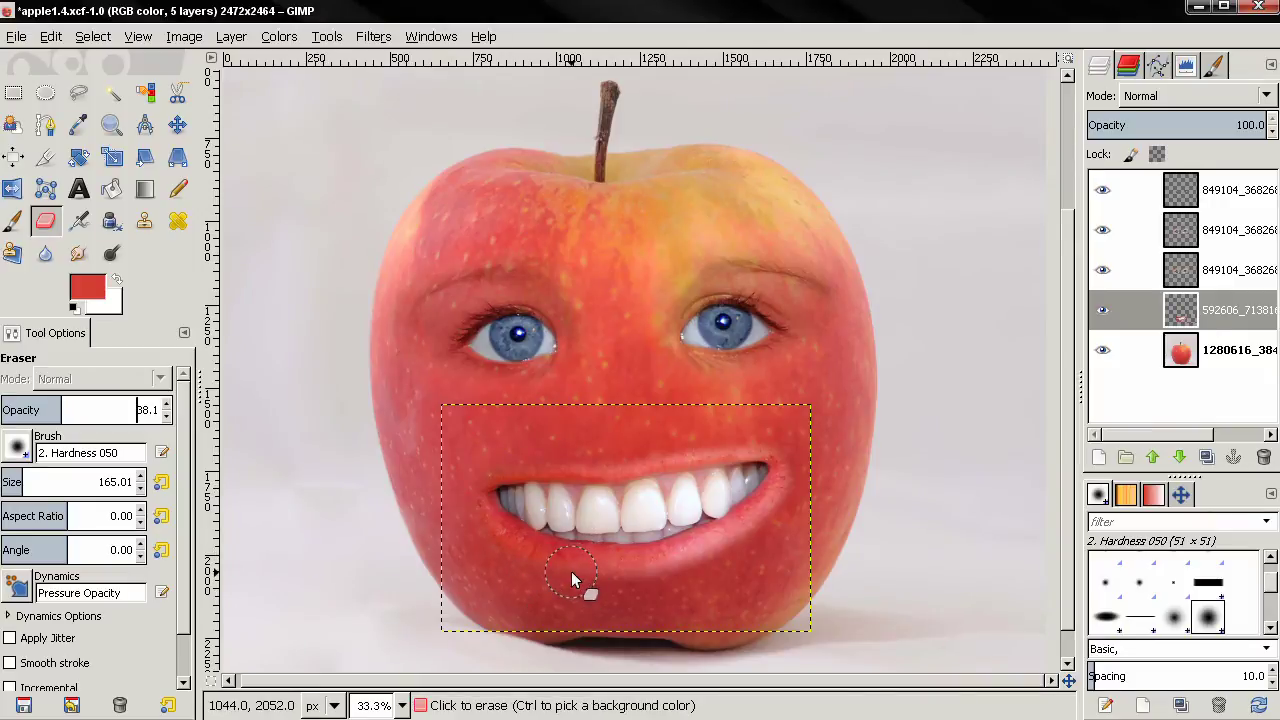
pyautogui.moveTo(663, 577)
pyautogui.mouseDown()
pyautogui.moveTo(795, 488)
pyautogui.moveTo(771, 437)
pyautogui.moveTo(671, 448)
pyautogui.moveTo(759, 444)
pyautogui.moveTo(787, 457)
pyautogui.moveTo(777, 500)
pyautogui.moveTo(738, 541)
pyautogui.moveTo(654, 575)
pyautogui.moveTo(565, 584)
pyautogui.moveTo(502, 558)
pyautogui.moveTo(568, 565)
pyautogui.moveTo(476, 512)
pyautogui.moveTo(508, 466)
pyautogui.moveTo(625, 457)
pyautogui.moveTo(495, 468)
pyautogui.moveTo(610, 464)
pyautogui.moveTo(518, 463)
pyautogui.moveTo(472, 492)
pyautogui.moveTo(481, 523)
pyautogui.moveTo(484, 508)
pyautogui.mouseUp()
pyautogui.moveTo(537, 571)
pyautogui.mouseDown()
pyautogui.moveTo(665, 569)
pyautogui.moveTo(769, 523)
pyautogui.moveTo(789, 495)
pyautogui.moveTo(794, 431)
pyautogui.moveTo(770, 416)
pyautogui.moveTo(695, 440)
pyautogui.mouseUp()
# Lower the Eraser opacity to 24.4 and fade the remaining skin edges around the mouth corners and below the lower lip.
pyautogui.scroll(1, 699, 471)
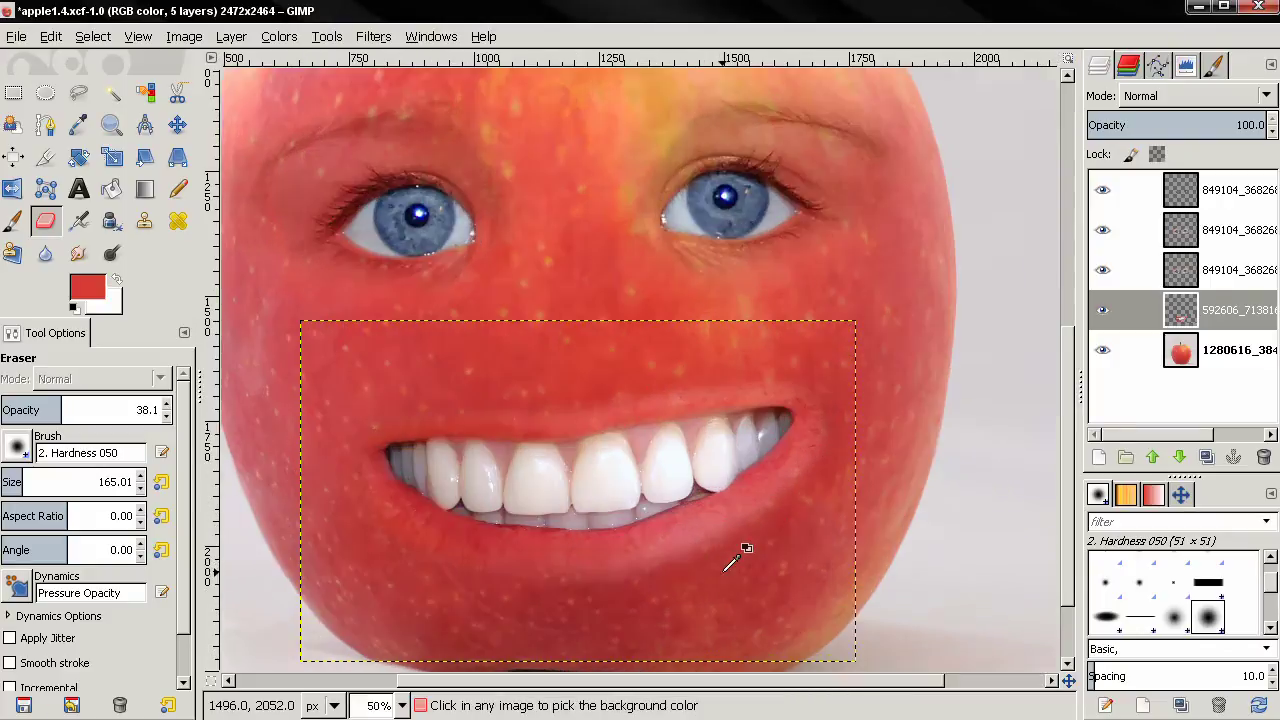
pyautogui.moveTo(42, 410); pyautogui.dragTo(36, 410)
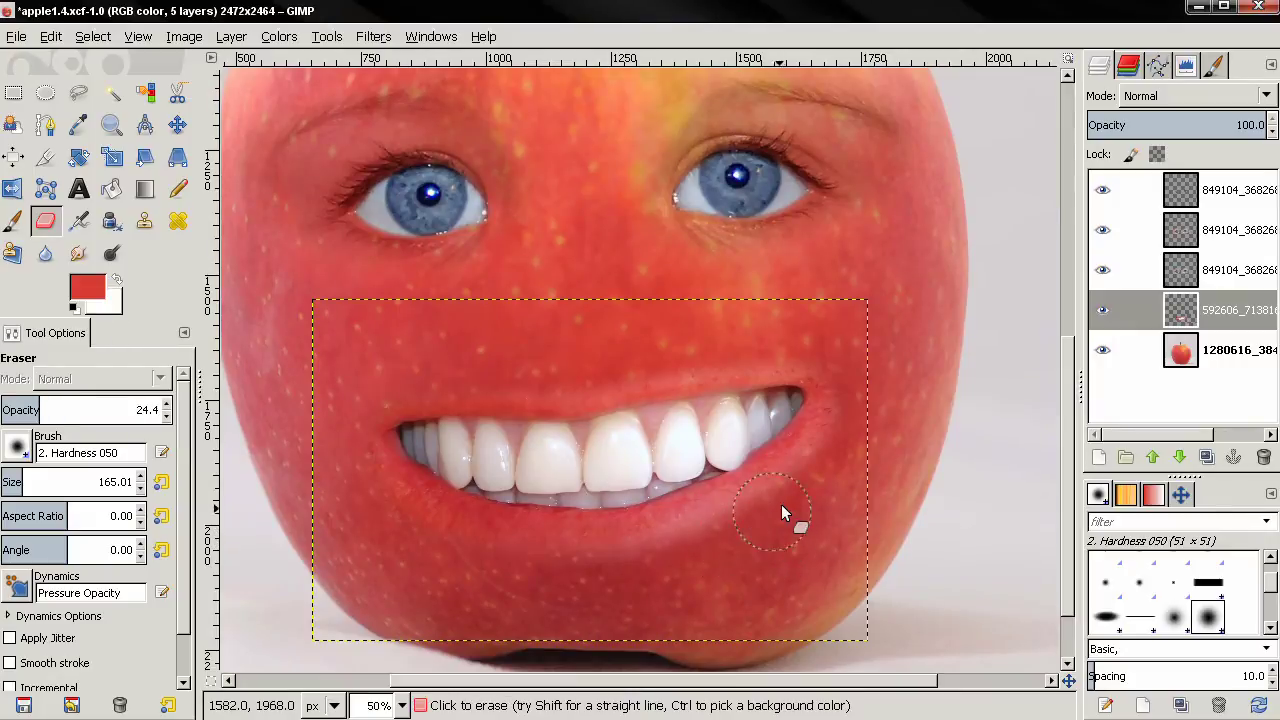
pyautogui.moveTo(845, 456)
pyautogui.mouseDown()
pyautogui.moveTo(758, 537)
pyautogui.moveTo(667, 570)
pyautogui.moveTo(440, 560)
pyautogui.moveTo(532, 581)
pyautogui.moveTo(629, 569)
pyautogui.moveTo(732, 536)
pyautogui.moveTo(824, 482)
pyautogui.mouseUp()
pyautogui.moveTo(417, 352)
pyautogui.mouseDown()
pyautogui.moveTo(348, 350)
pyautogui.moveTo(540, 365)
pyautogui.moveTo(386, 374)
pyautogui.moveTo(347, 405)
pyautogui.moveTo(348, 386)
pyautogui.moveTo(367, 382)
pyautogui.moveTo(356, 440)
pyautogui.moveTo(393, 522)
pyautogui.mouseUp()
pyautogui.moveTo(453, 561)
pyautogui.mouseDown()
pyautogui.moveTo(860, 433)
pyautogui.moveTo(848, 471)
pyautogui.moveTo(838, 491)
pyautogui.moveTo(863, 378)
pyautogui.moveTo(832, 505)
pyautogui.moveTo(857, 381)
pyautogui.moveTo(851, 442)
pyautogui.moveTo(819, 502)
pyautogui.moveTo(794, 535)
pyautogui.moveTo(801, 522)
pyautogui.moveTo(722, 578)
pyautogui.moveTo(515, 594)
pyautogui.moveTo(374, 560)
pyautogui.moveTo(416, 367)
pyautogui.moveTo(536, 342)
pyautogui.moveTo(716, 337)
pyautogui.moveTo(644, 356)
pyautogui.moveTo(810, 333)
pyautogui.moveTo(386, 371)
pyautogui.moveTo(346, 396)
pyautogui.moveTo(336, 459)
pyautogui.moveTo(364, 513)
pyautogui.moveTo(479, 565)
pyautogui.moveTo(564, 571)
pyautogui.moveTo(733, 549)
pyautogui.moveTo(834, 484)
pyautogui.moveTo(736, 559)
pyautogui.moveTo(632, 584)
pyautogui.moveTo(587, 586)
pyautogui.moveTo(704, 561)
pyautogui.moveTo(617, 584)
pyautogui.moveTo(500, 581)
pyautogui.moveTo(375, 528)
pyautogui.moveTo(804, 508)
pyautogui.moveTo(848, 435)
pyautogui.moveTo(848, 335)
pyautogui.moveTo(865, 410)
pyautogui.moveTo(843, 457)
pyautogui.moveTo(862, 396)
pyautogui.moveTo(828, 492)
pyautogui.moveTo(865, 418)
pyautogui.moveTo(873, 449)
pyautogui.moveTo(878, 372)
pyautogui.moveTo(804, 514)
pyautogui.mouseUp()
pyautogui.keyDown('ctrl'); pyautogui.scroll(-1, 786, 505); pyautogui.keyUp('ctrl')
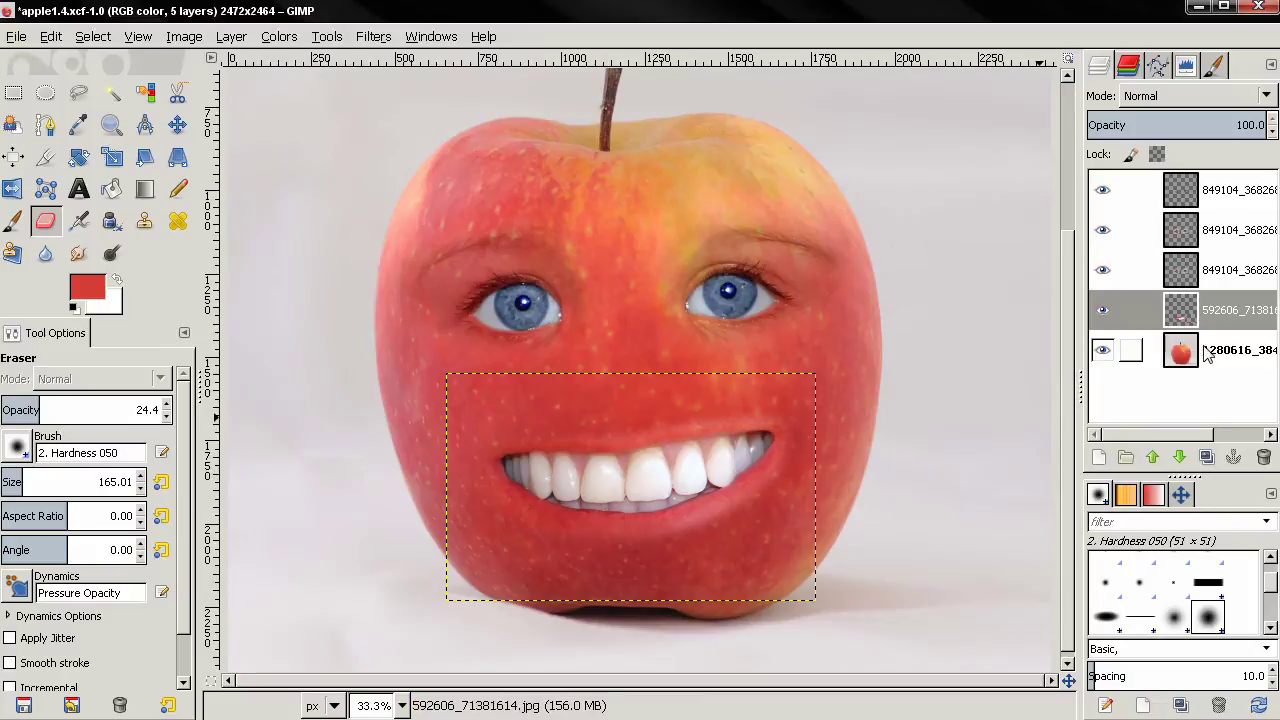
# Reduce the Eraser size to 83.01 and refine the lip edges close to the teeth on the mouth layer.
pyautogui.press('pagedown')
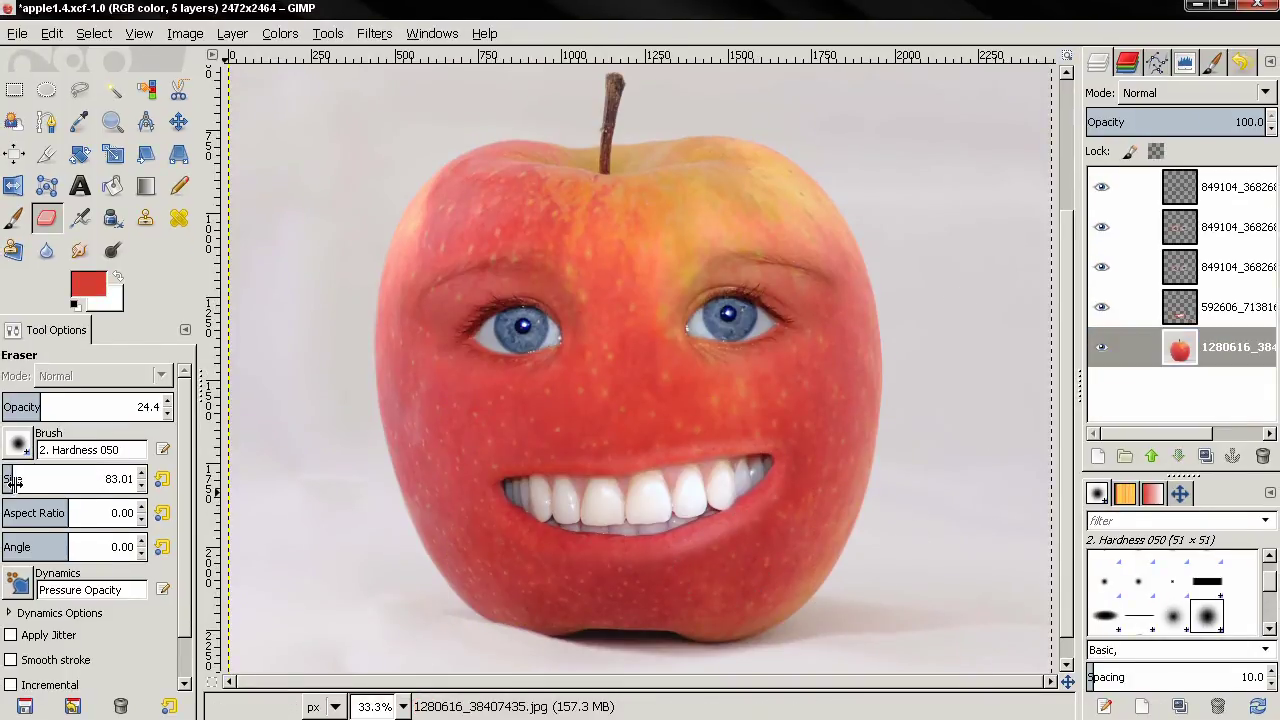
pyautogui.keyDown('ctrl'); pyautogui.scroll(1, 634, 526); pyautogui.keyUp('ctrl')
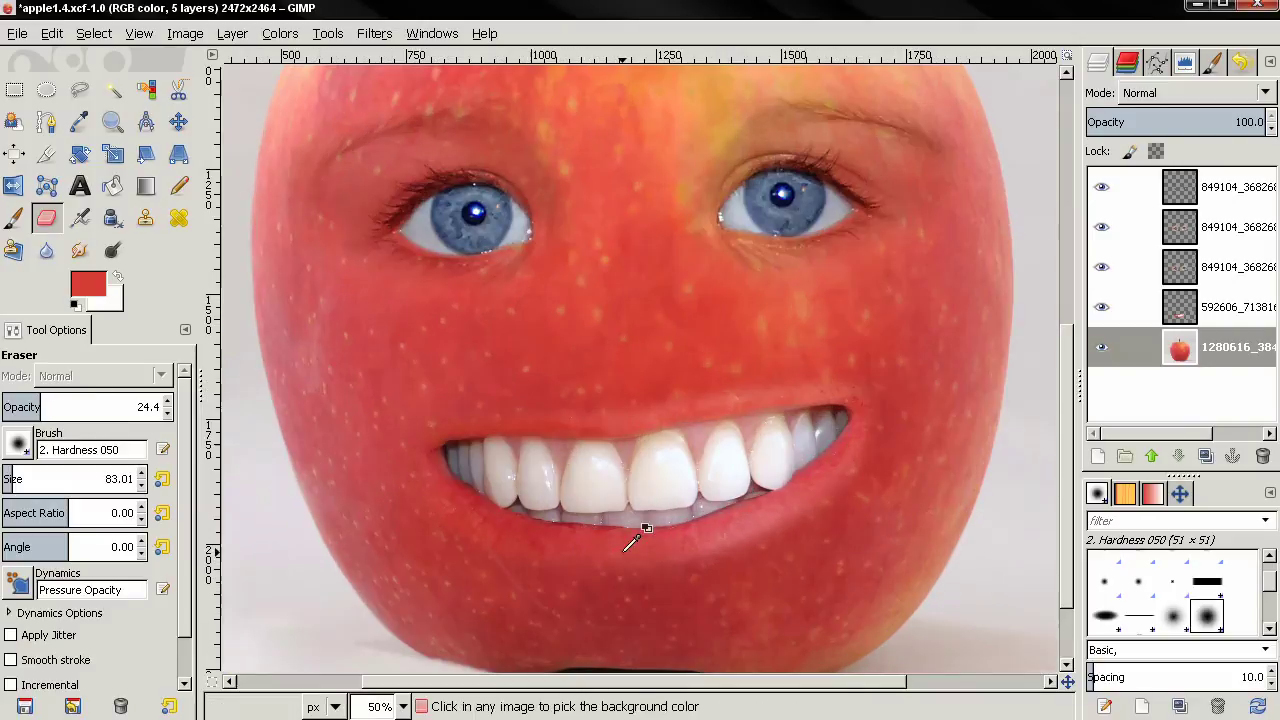
pyautogui.keyDown('ctrl'); pyautogui.scroll(1, 634, 540); pyautogui.keyUp('ctrl')
pyautogui.press('pageup')
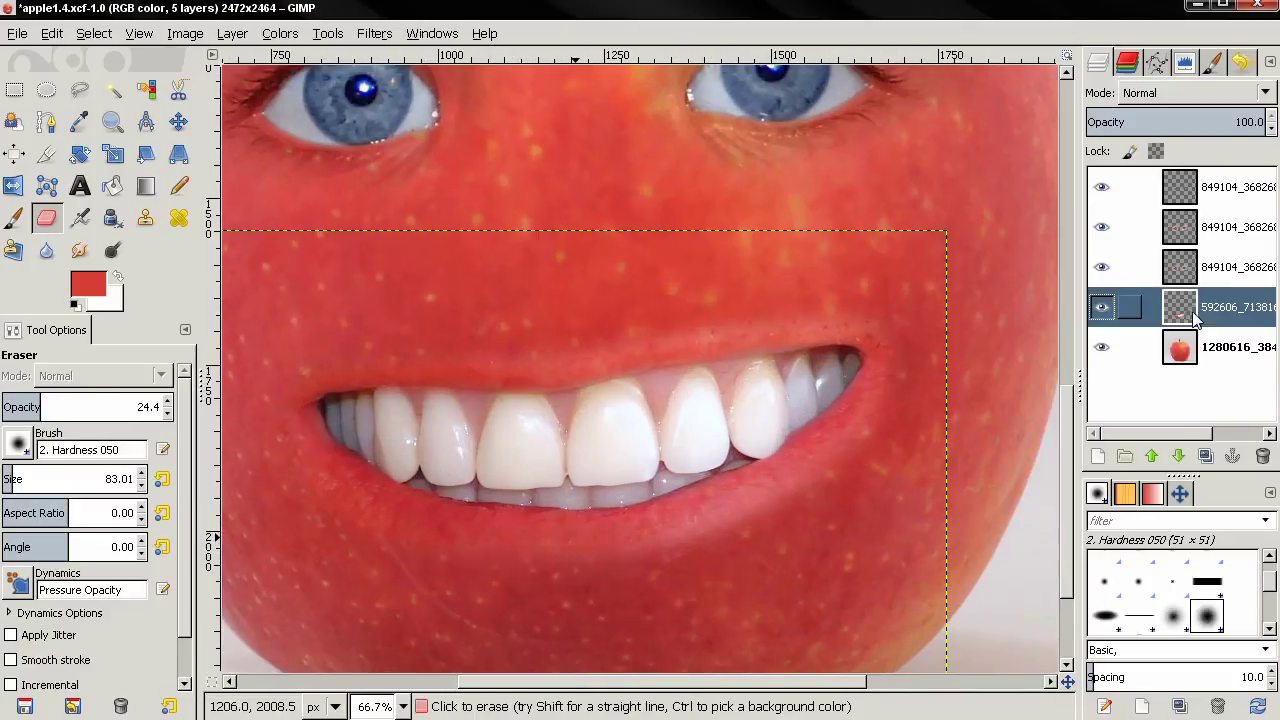
pyautogui.moveTo(523, 555)
pyautogui.mouseDown()
pyautogui.moveTo(697, 525)
pyautogui.moveTo(649, 519)
pyautogui.mouseUp()
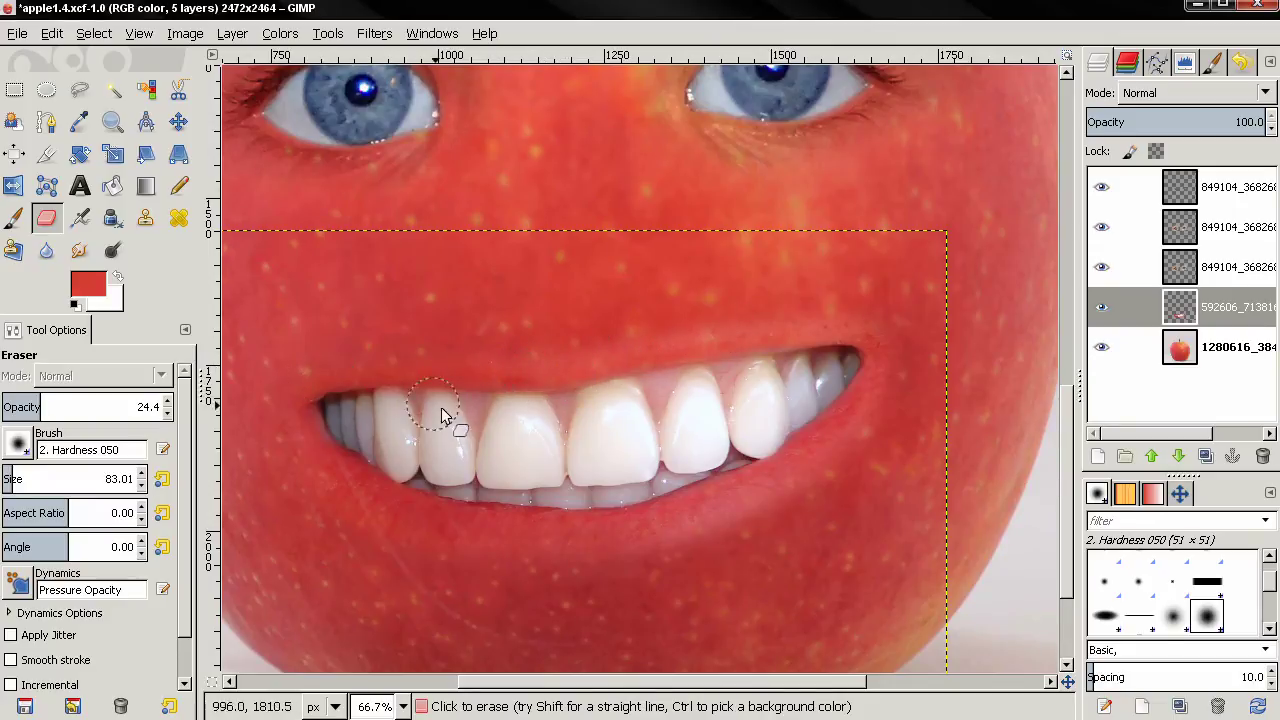
pyautogui.scroll(-2, 695, 470)
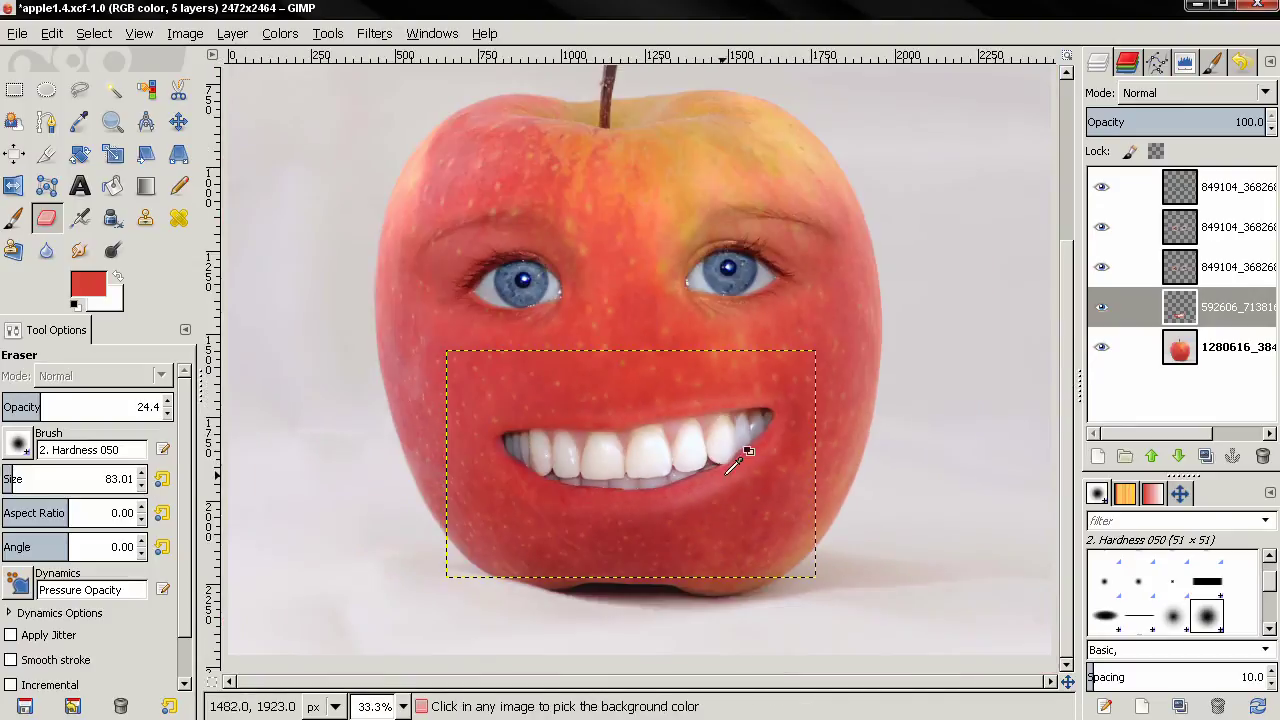
pyautogui.press('pagedown')
# Erase the leftover skin shading between the eyes, beside their inner corners, on the Value-mode eye layer copy.
pyautogui.scroll(-1, 896, 484)
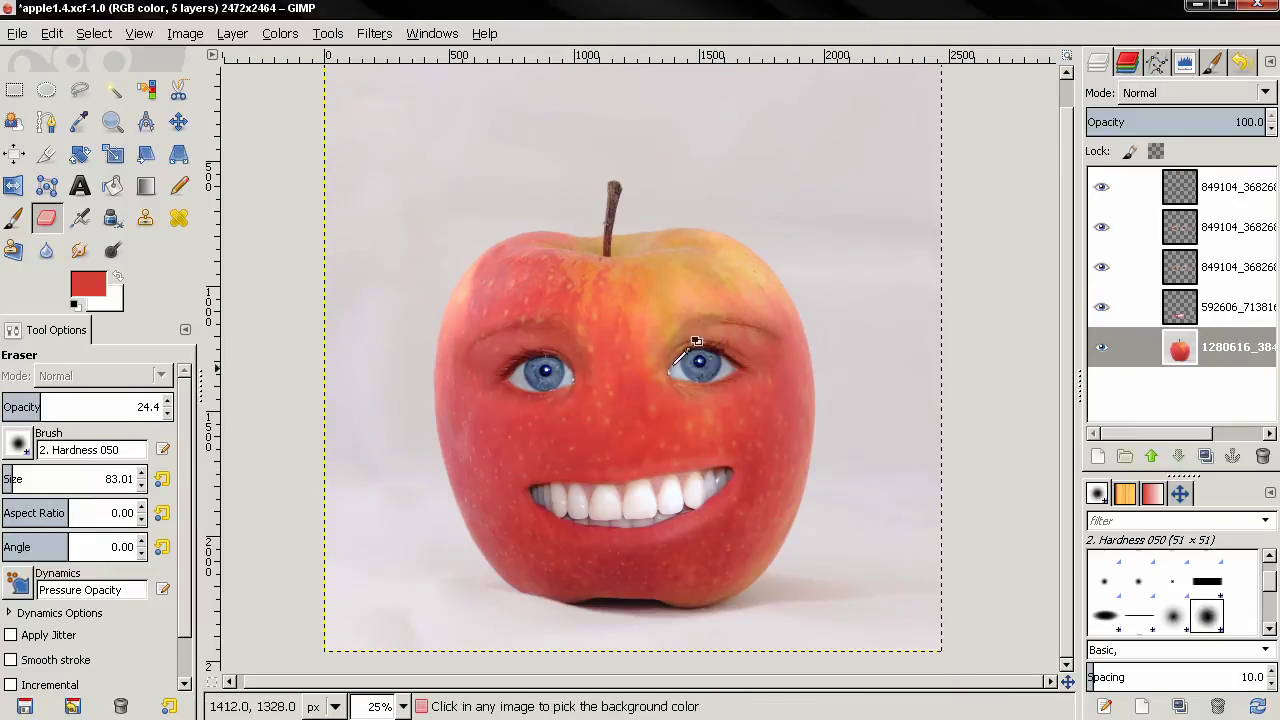
pyautogui.scroll(2, 649, 334)
pyautogui.moveTo(613, 382); pyautogui.dragTo(598, 354)
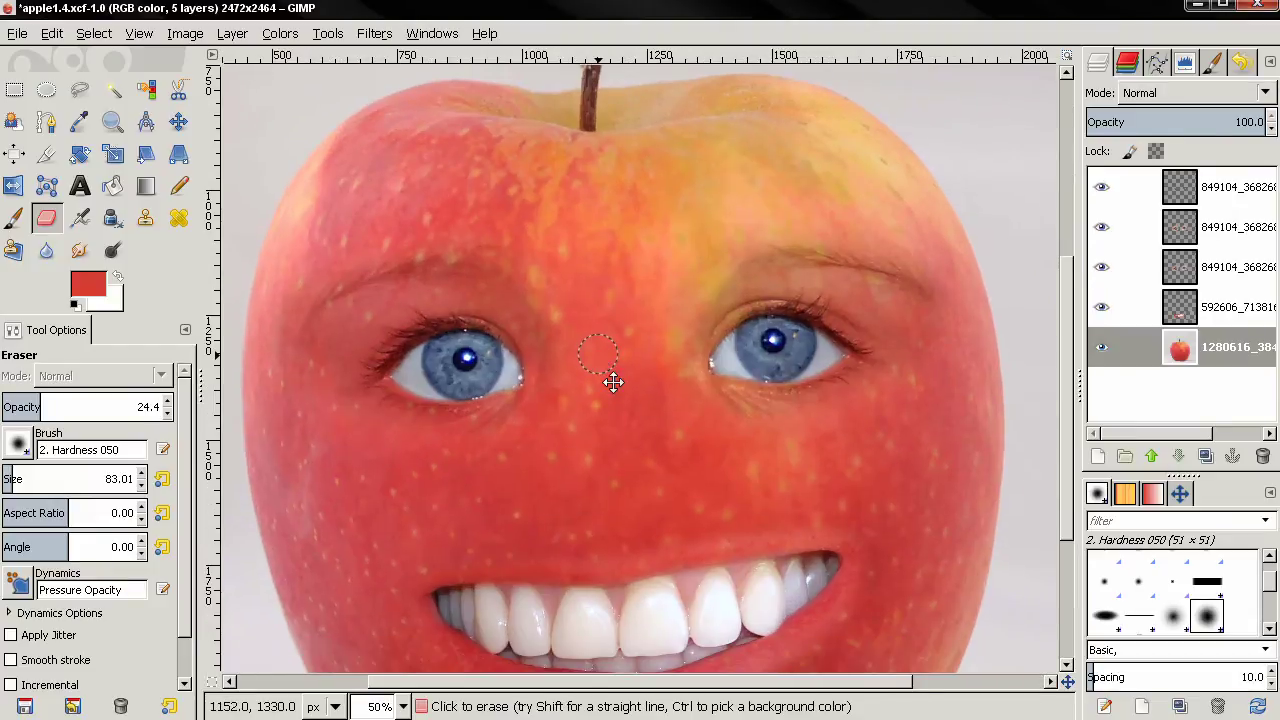
pyautogui.click(1135, 227)
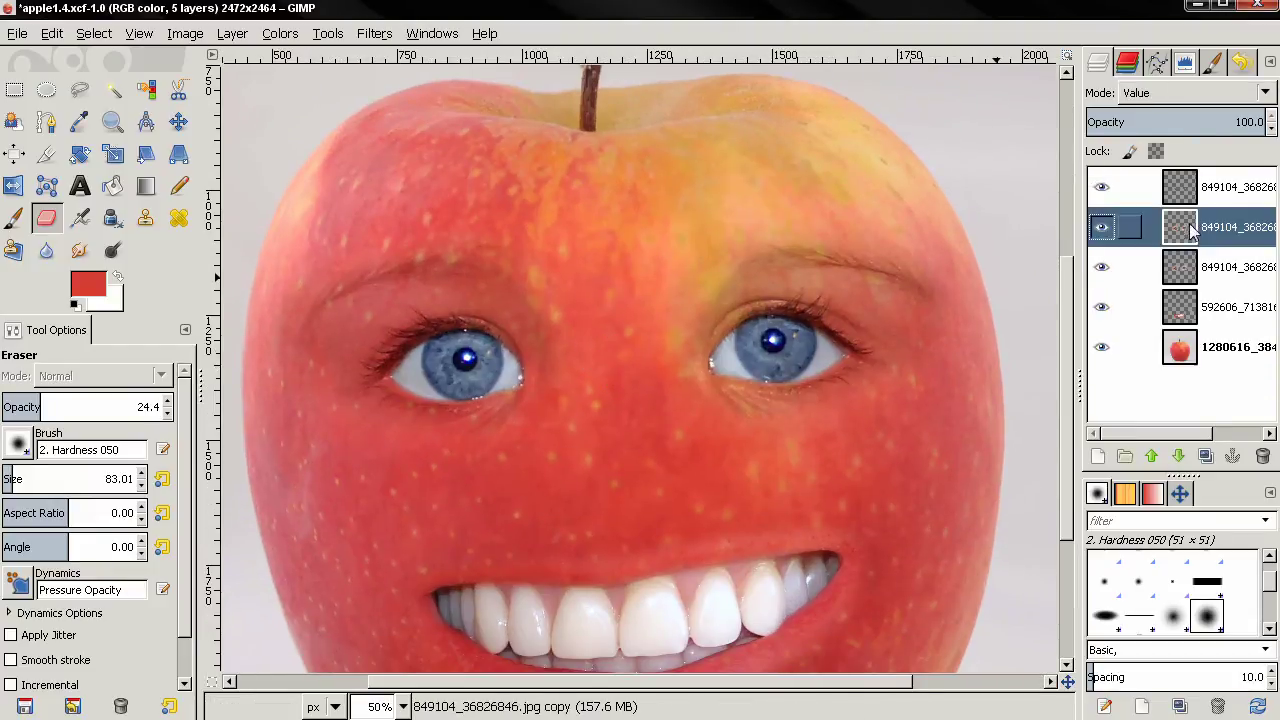
pyautogui.click(558, 353)
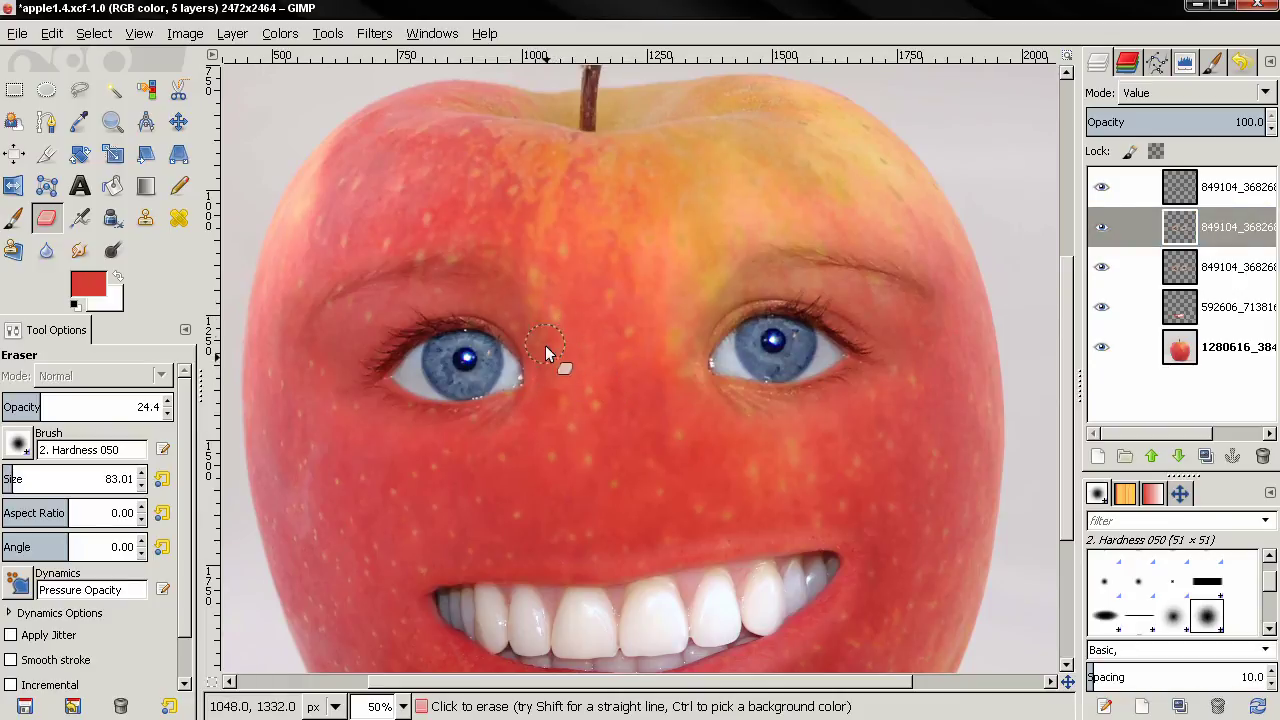
pyautogui.moveTo(546, 368)
pyautogui.mouseDown()
pyautogui.moveTo(537, 295)
pyautogui.moveTo(582, 377)
pyautogui.mouseUp()
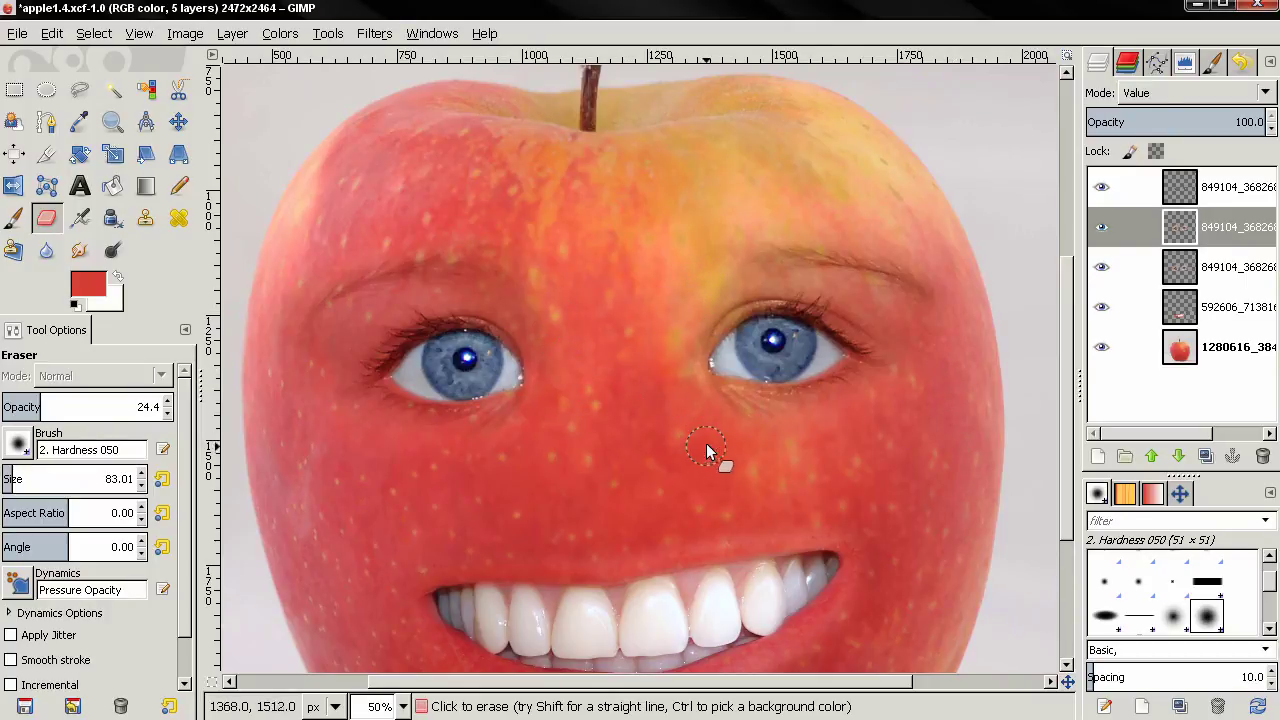
# Erase the leftover shading between the eyes on the Soft light eye layer, and select the apple layer.
pyautogui.press('pagedown')
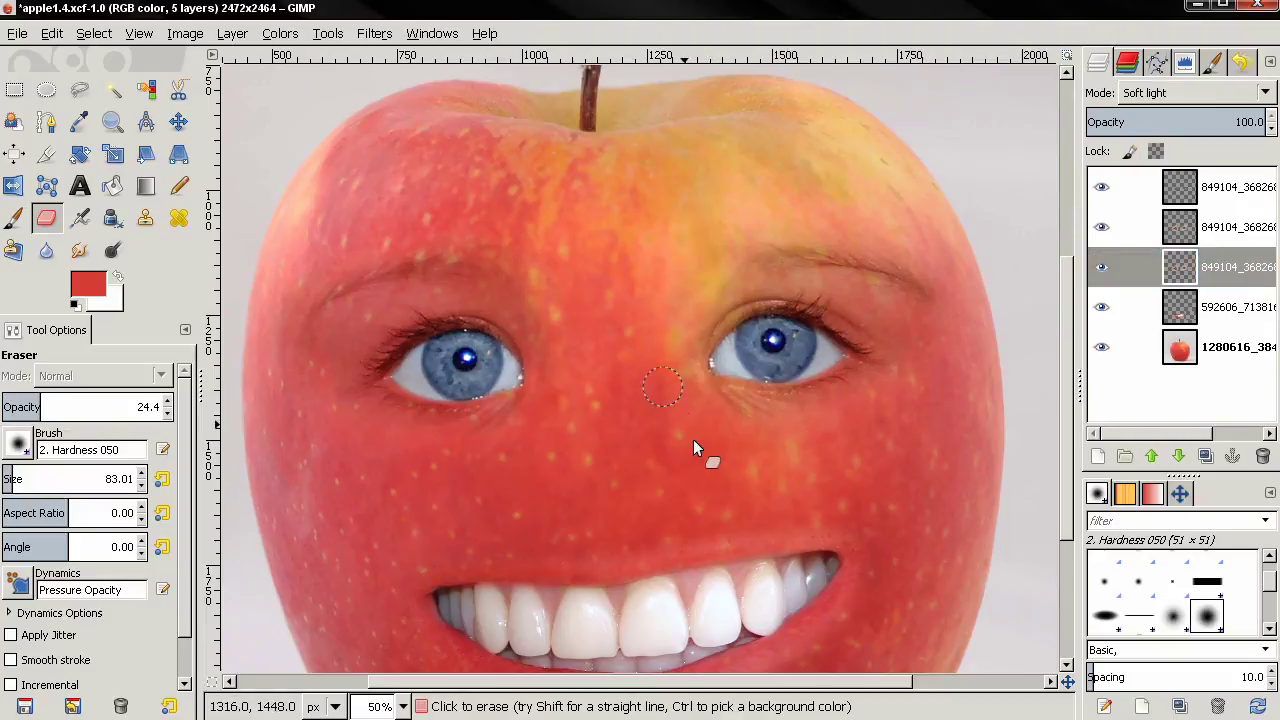
pyautogui.click(683, 315)
pyautogui.scroll(-2, 578, 487)
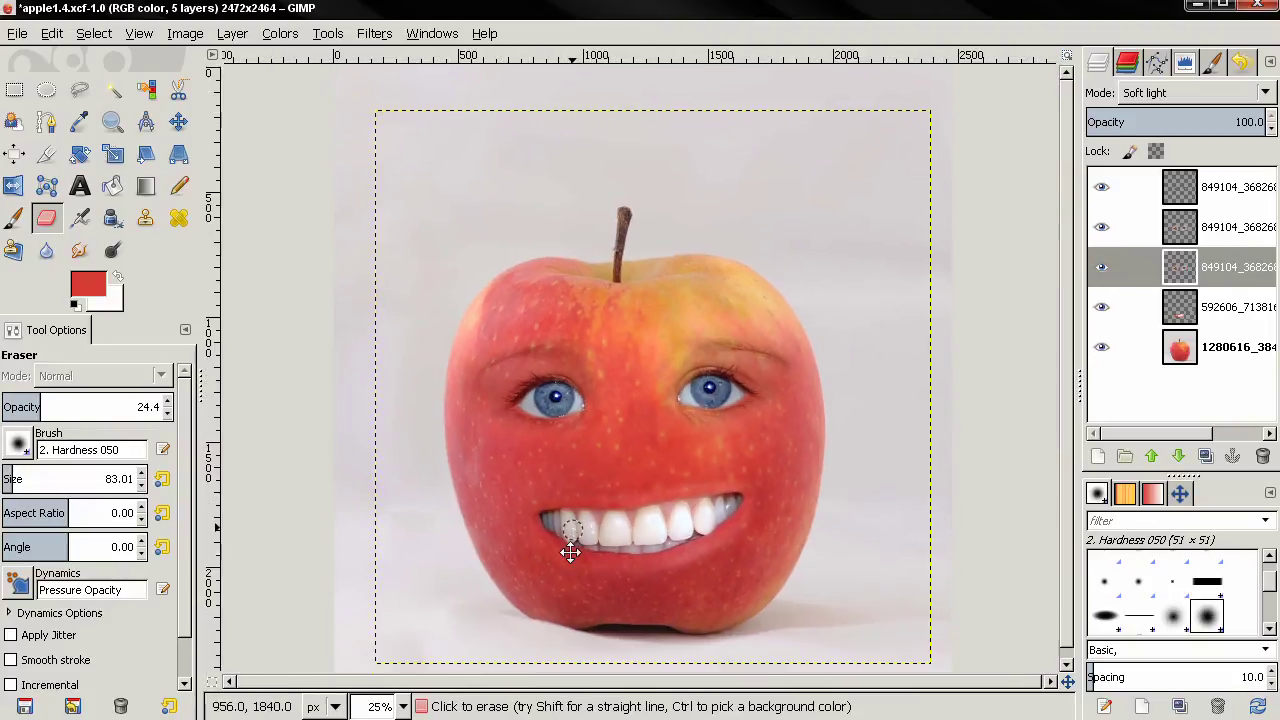
pyautogui.scroll(1, 645, 450)
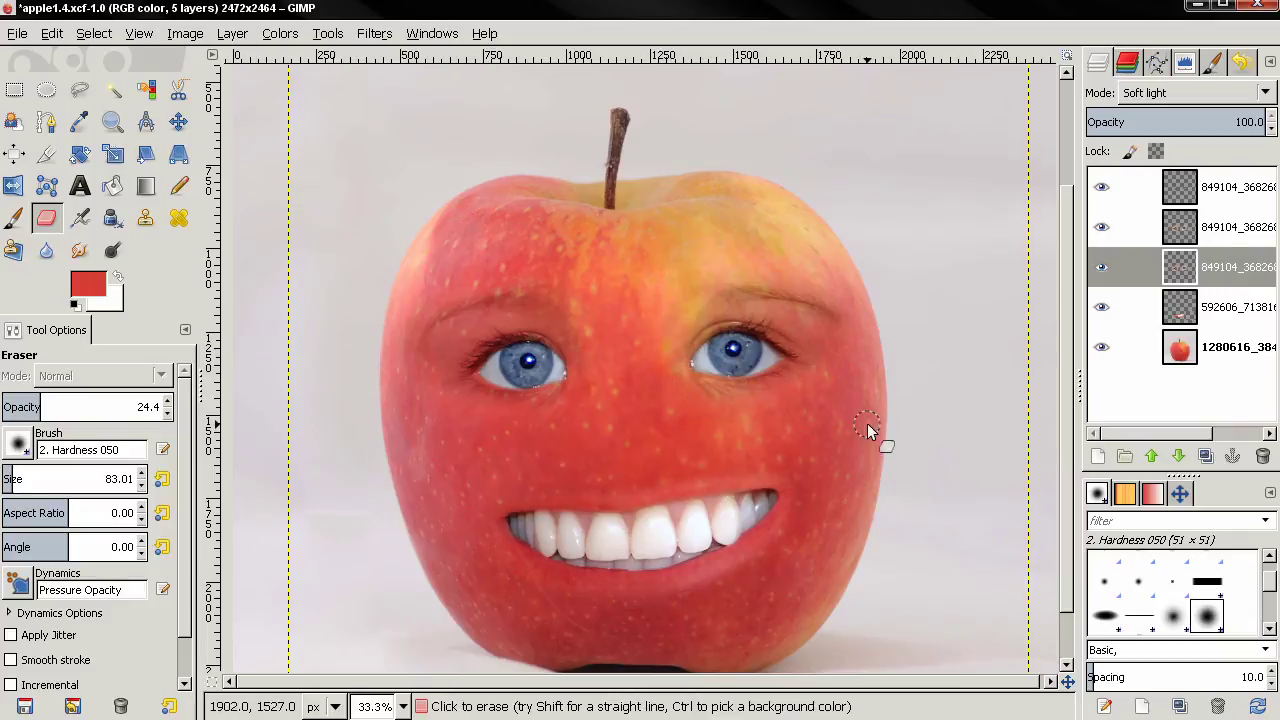
pyautogui.moveTo(818, 420); pyautogui.dragTo(829, 371)
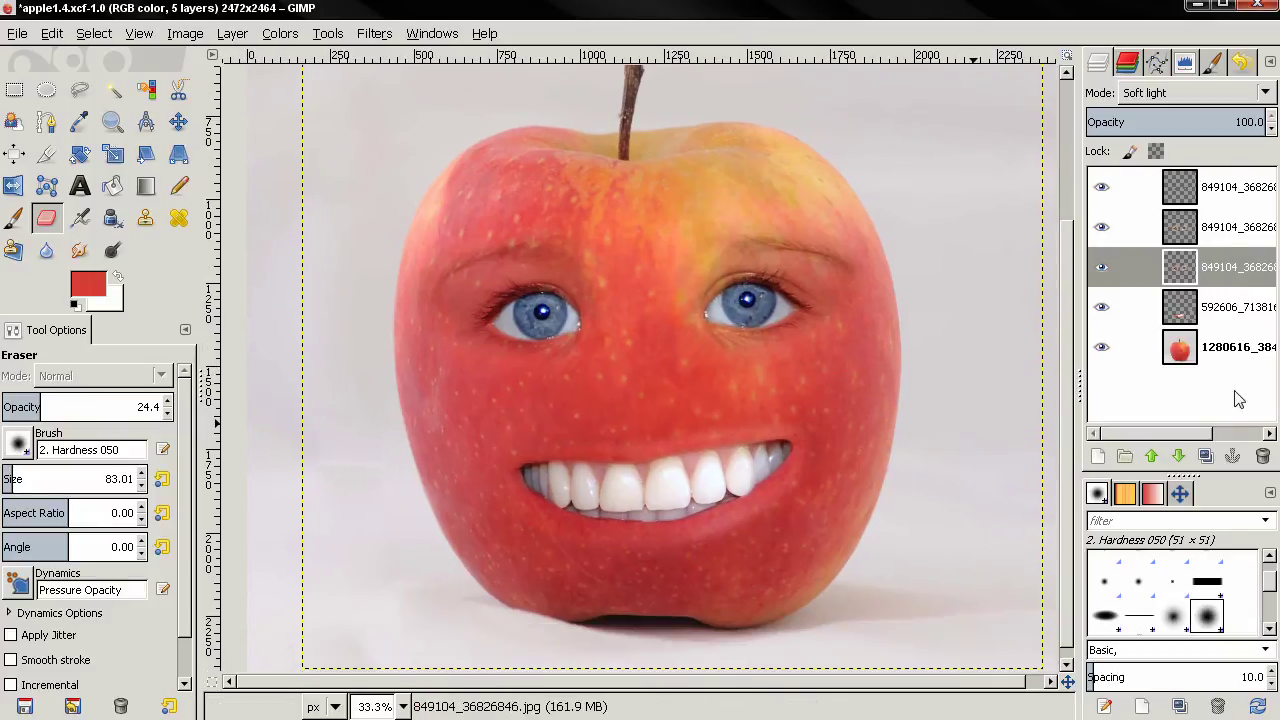
pyautogui.click(1237, 347)
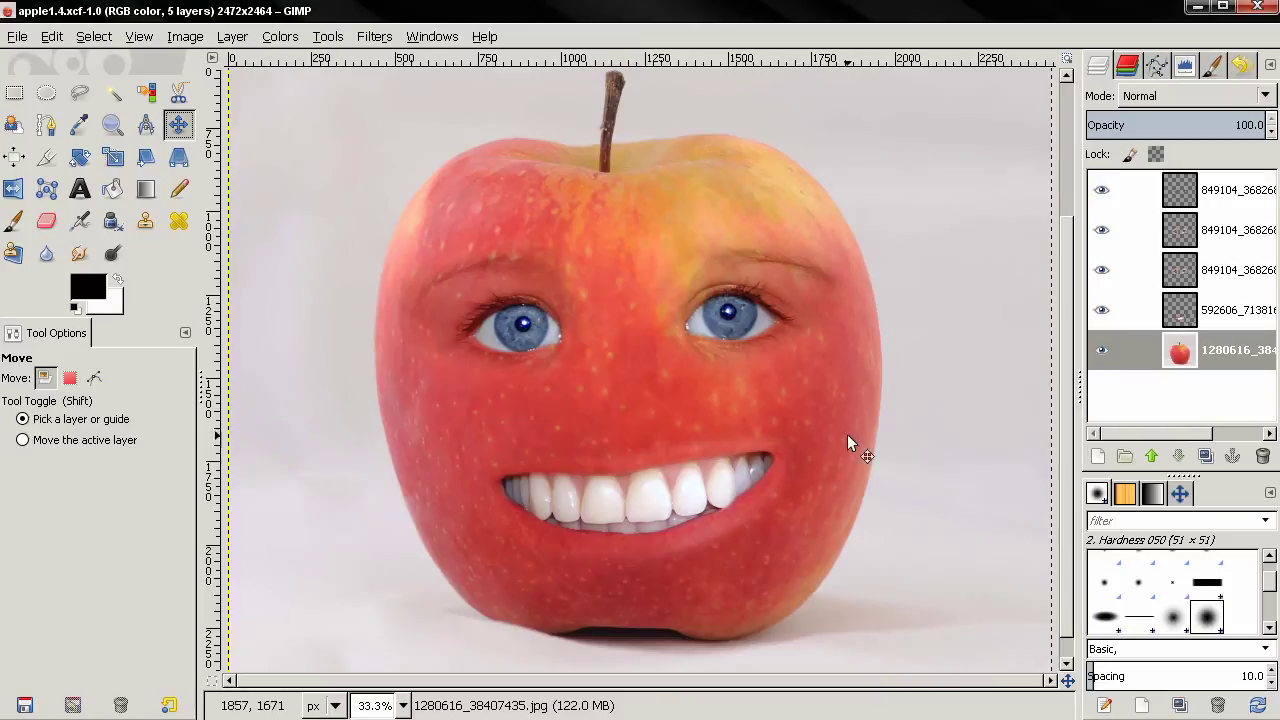
# Select the mouth layer and set up the Dodge / Burn tool with size 100 and type Burn.
pyautogui.click(1177, 325)
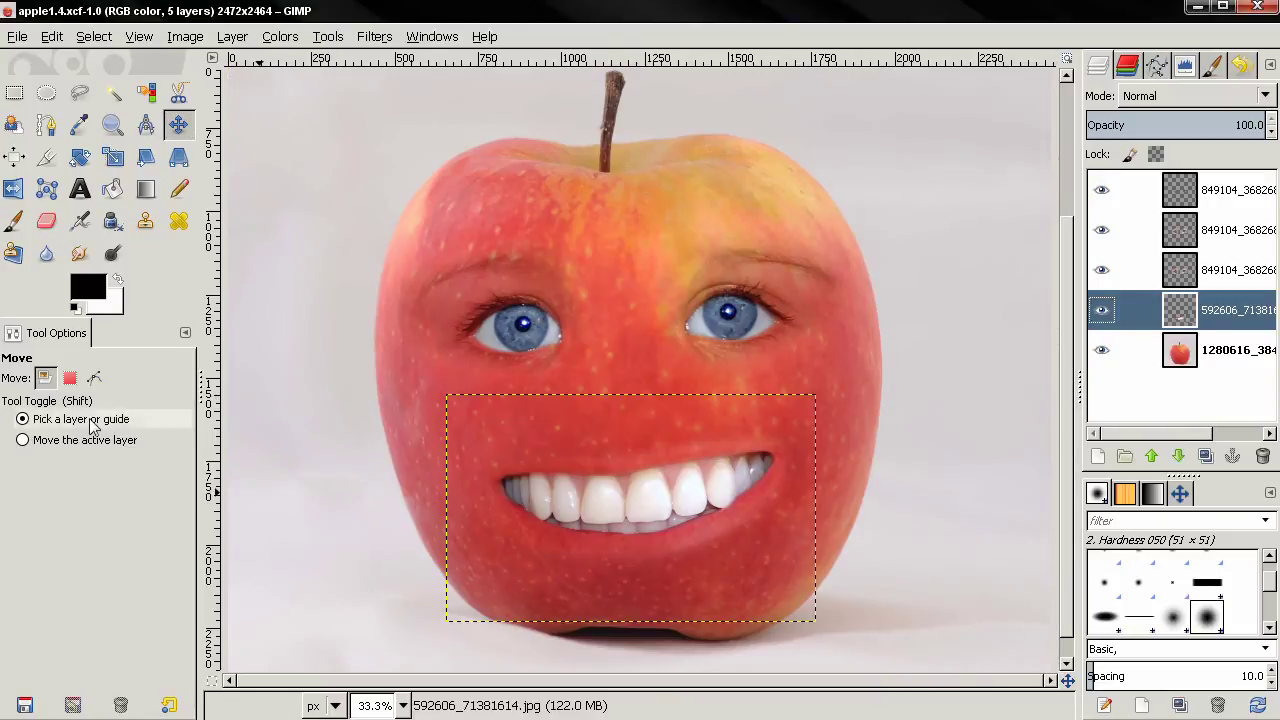
pyautogui.click(118, 255)
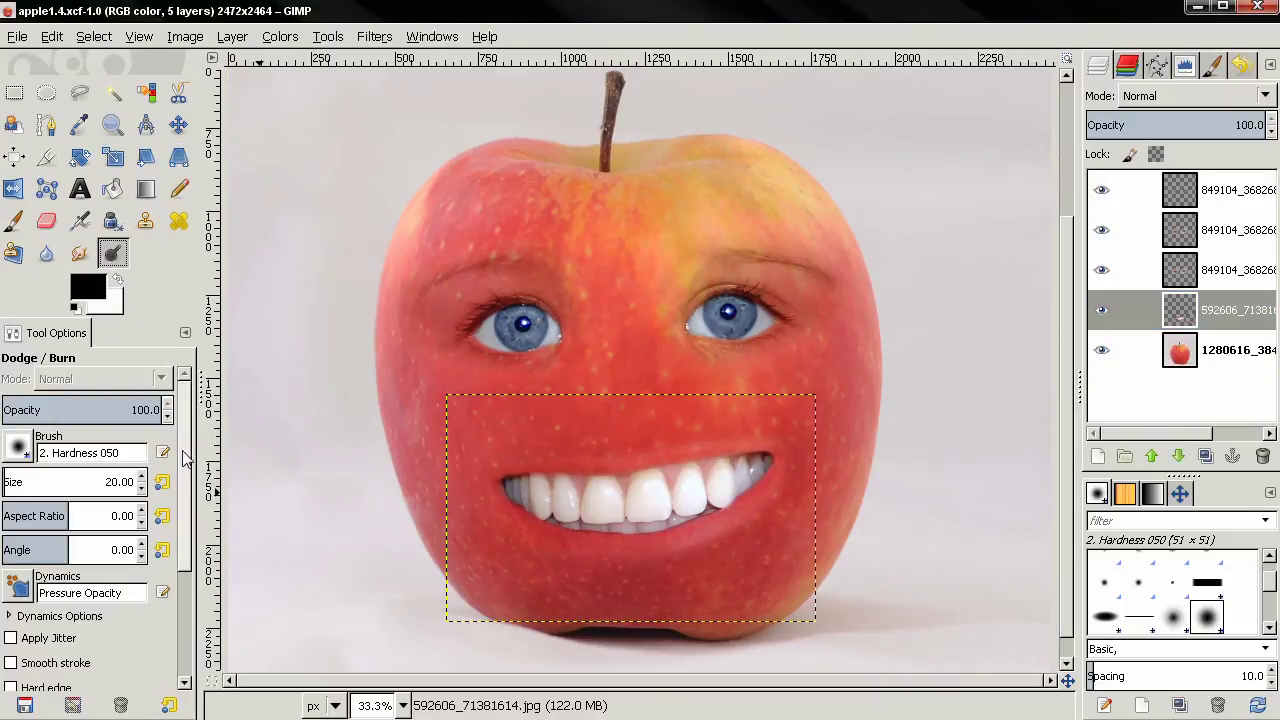
pyautogui.doubleClick(118, 481)
pyautogui.write('1')
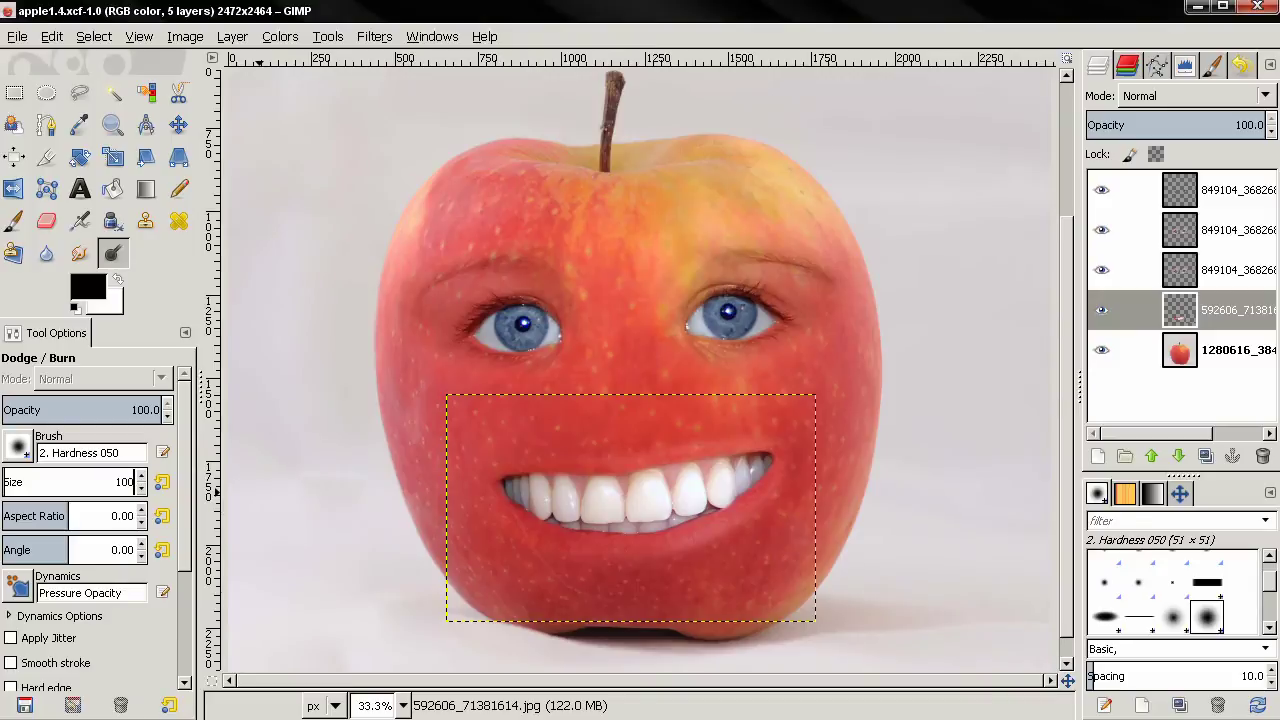
pyautogui.write('00')
pyautogui.scroll(-5, 77, 580)
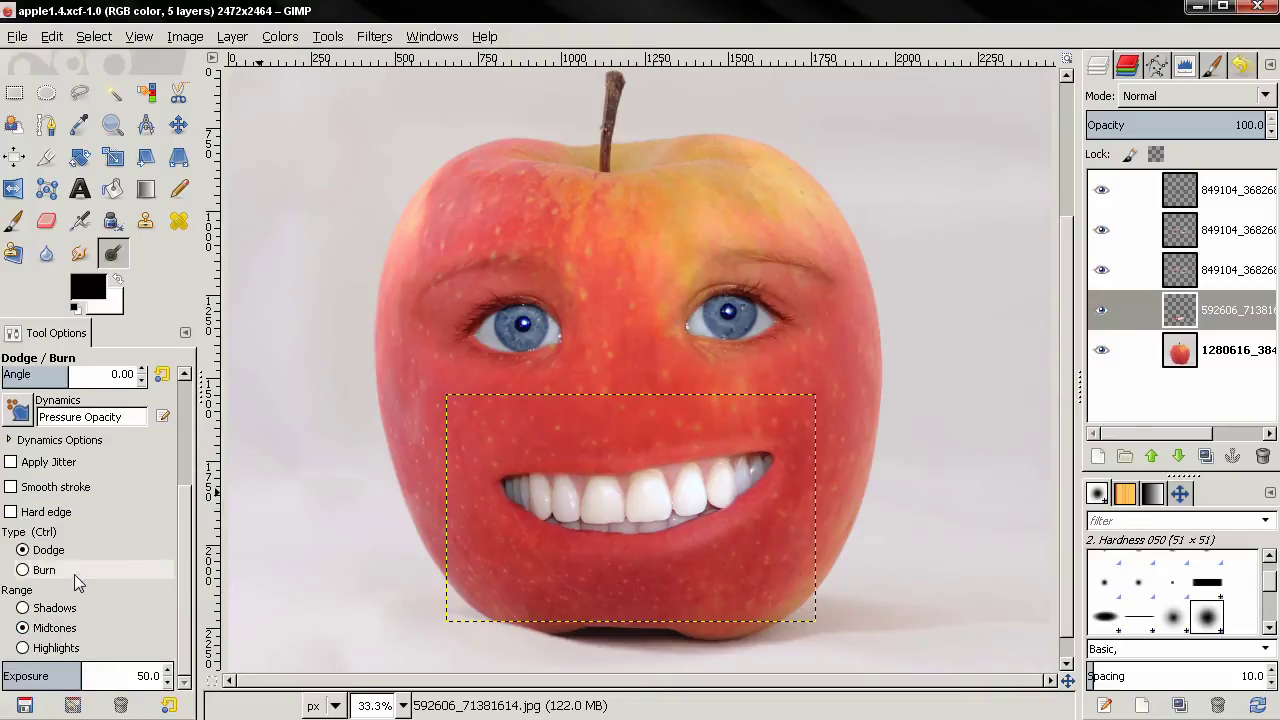
pyautogui.click(42, 570)
# Burn the midtones along the upper and lower lips and around the mouth corners to darken them.
pyautogui.keyDown('ctrl'); pyautogui.scroll(1, 672, 563); pyautogui.keyUp('ctrl')
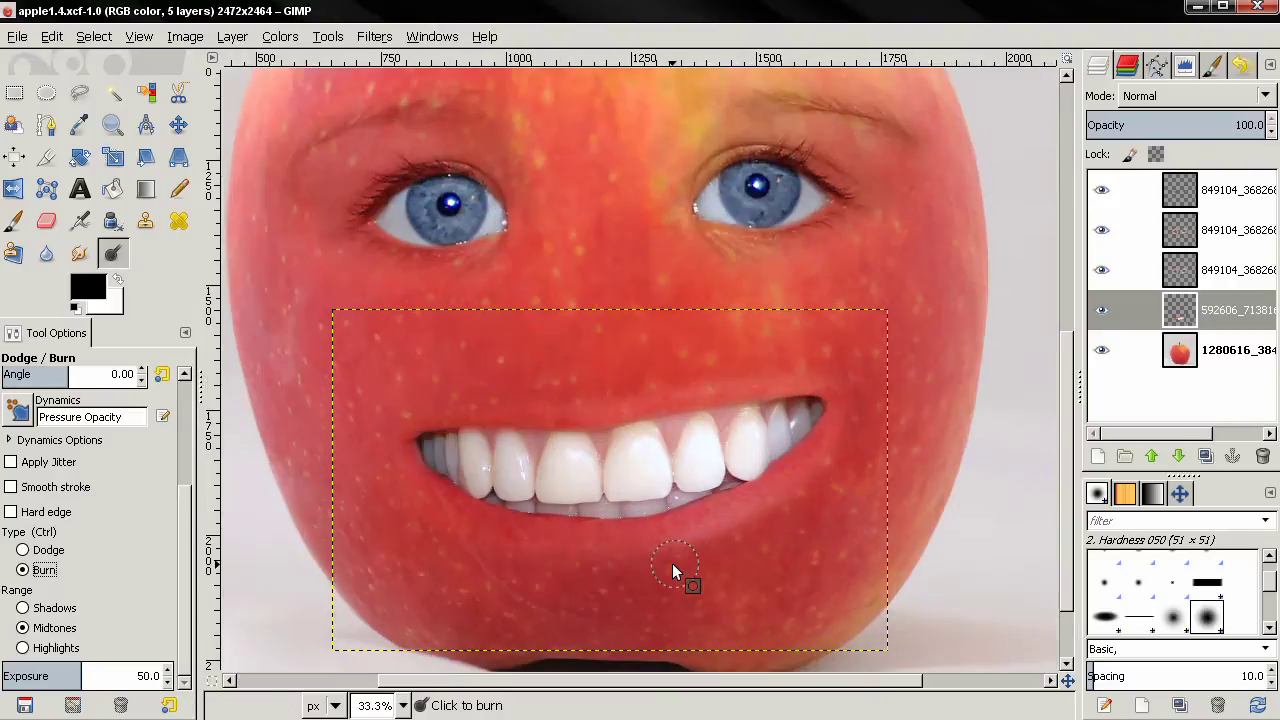
pyautogui.keyDown('ctrl'); pyautogui.scroll(2, 672, 563); pyautogui.keyUp('ctrl')
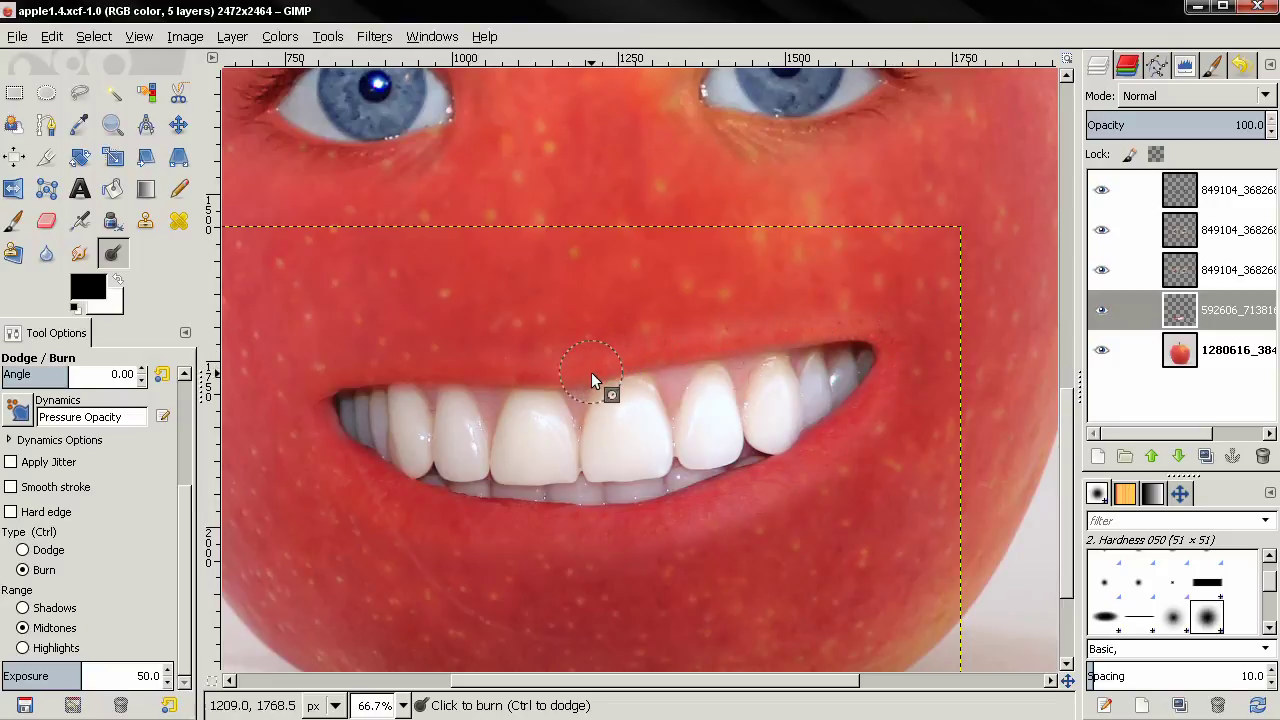
pyautogui.moveTo(591, 374)
pyautogui.mouseDown()
pyautogui.moveTo(850, 323)
pyautogui.moveTo(859, 374)
pyautogui.moveTo(700, 400)
pyautogui.moveTo(894, 358)
pyautogui.moveTo(639, 399)
pyautogui.moveTo(745, 421)
pyautogui.moveTo(630, 453)
pyautogui.moveTo(731, 460)
pyautogui.moveTo(678, 474)
pyautogui.moveTo(880, 362)
pyautogui.moveTo(787, 365)
pyautogui.moveTo(544, 413)
pyautogui.moveTo(362, 414)
pyautogui.moveTo(451, 466)
pyautogui.moveTo(498, 472)
pyautogui.moveTo(410, 429)
pyautogui.moveTo(631, 411)
pyautogui.moveTo(489, 464)
pyautogui.moveTo(648, 479)
pyautogui.moveTo(735, 456)
pyautogui.moveTo(588, 469)
pyautogui.moveTo(631, 433)
pyautogui.moveTo(745, 403)
pyautogui.moveTo(754, 387)
pyautogui.moveTo(739, 390)
pyautogui.moveTo(848, 368)
pyautogui.moveTo(788, 432)
pyautogui.moveTo(734, 462)
pyautogui.moveTo(869, 364)
pyautogui.moveTo(550, 430)
pyautogui.moveTo(677, 449)
pyautogui.moveTo(601, 469)
pyautogui.moveTo(717, 490)
pyautogui.mouseUp()
pyautogui.moveTo(643, 542)
pyautogui.mouseDown()
pyautogui.moveTo(756, 485)
pyautogui.moveTo(888, 382)
pyautogui.mouseUp()
pyautogui.scroll(-1, 880, 408)
pyautogui.scroll(-2, 880, 406)
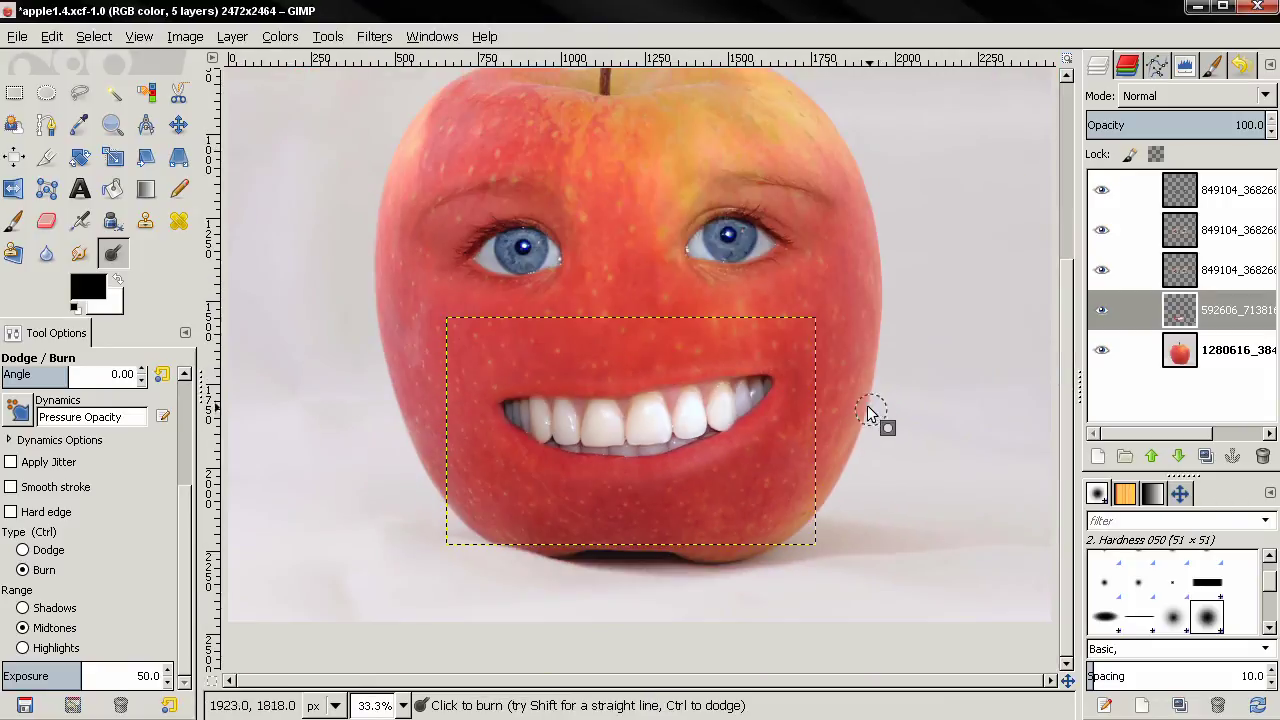
# Select the Value-mode eye layer and burn the midtones along the upper lid of the eye on the apple's red side.
pyautogui.scroll(1, 858, 401)
pyautogui.click(1178, 352)
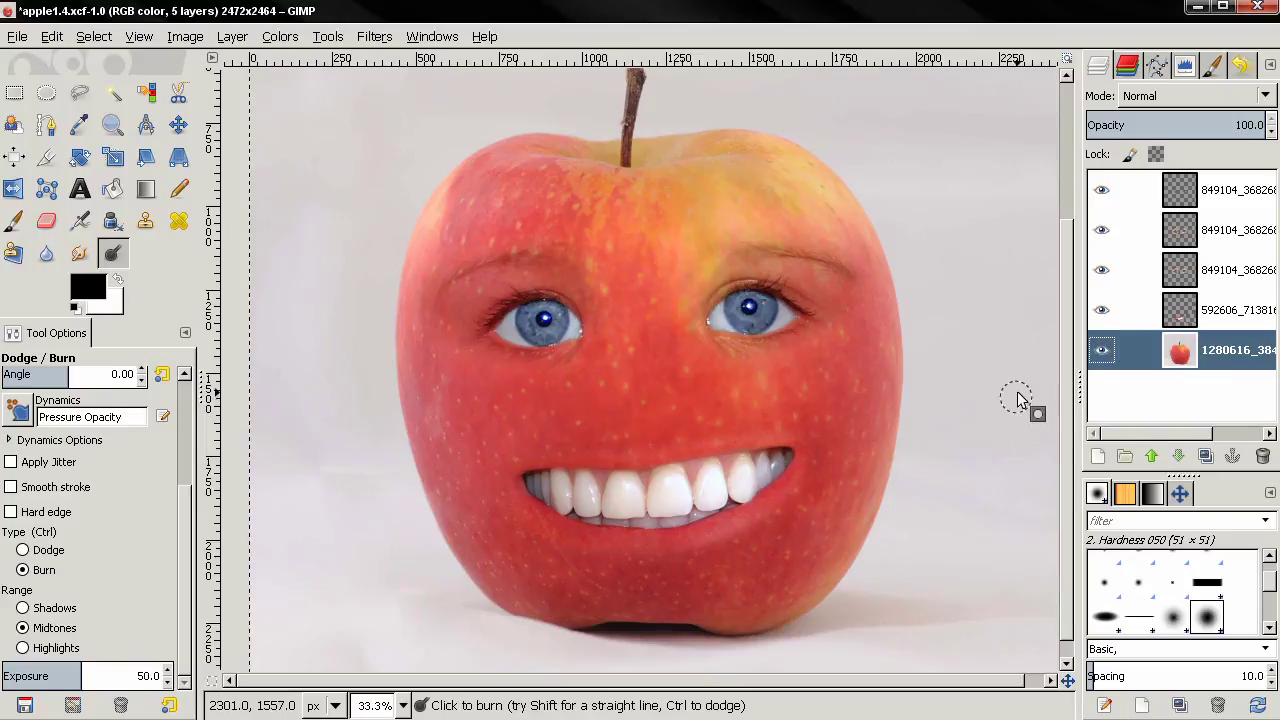
pyautogui.click(1182, 231)
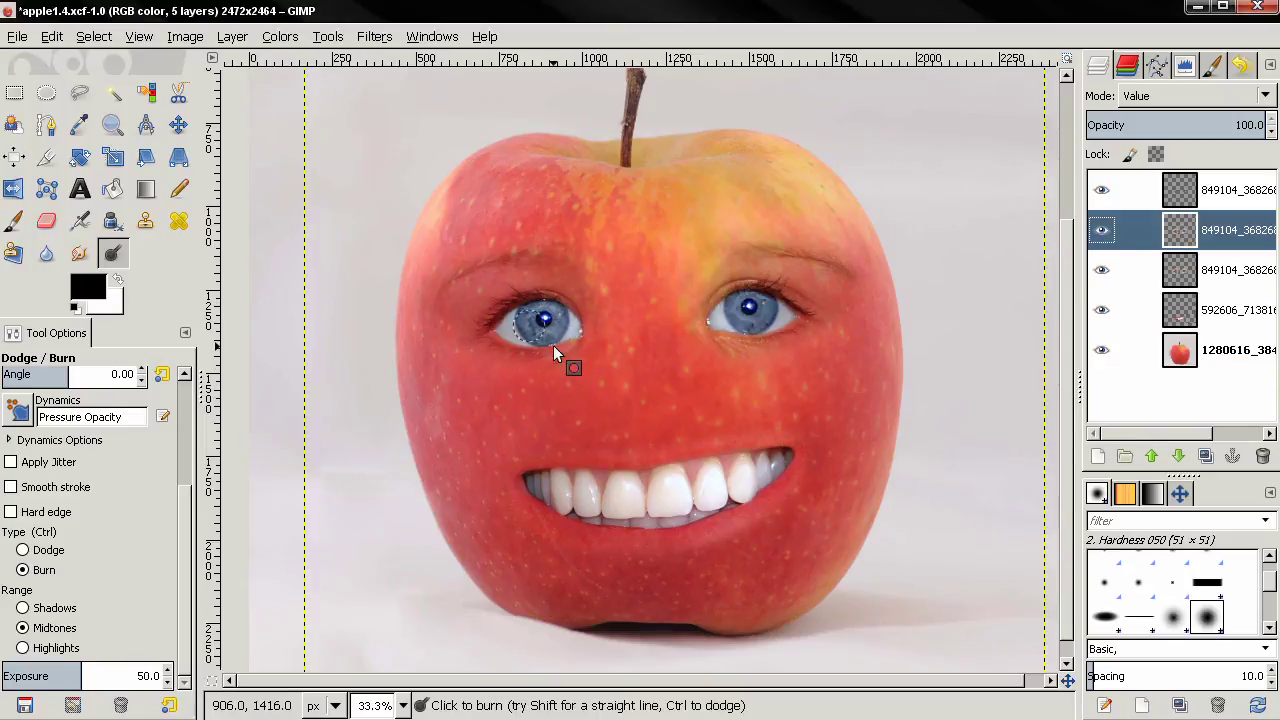
pyautogui.scroll(2, 528, 320)
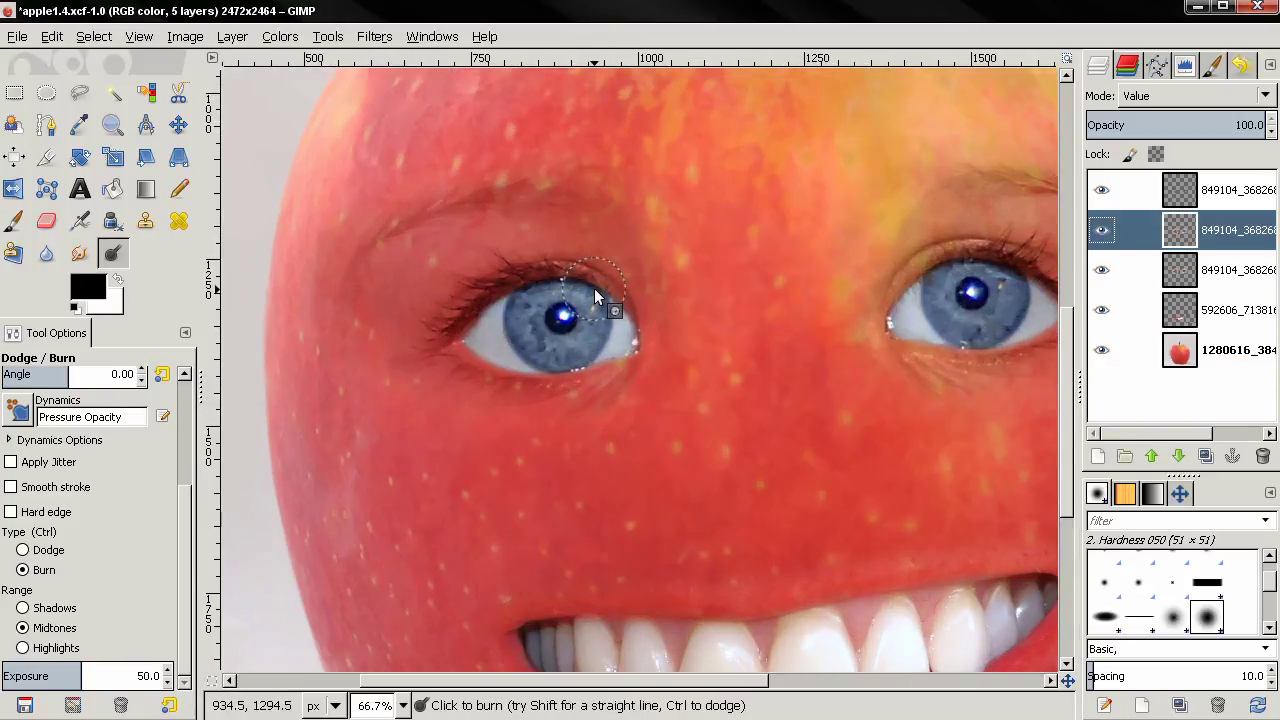
pyautogui.moveTo(595, 297)
pyautogui.mouseDown()
pyautogui.moveTo(541, 279)
pyautogui.moveTo(470, 325)
pyautogui.mouseUp()
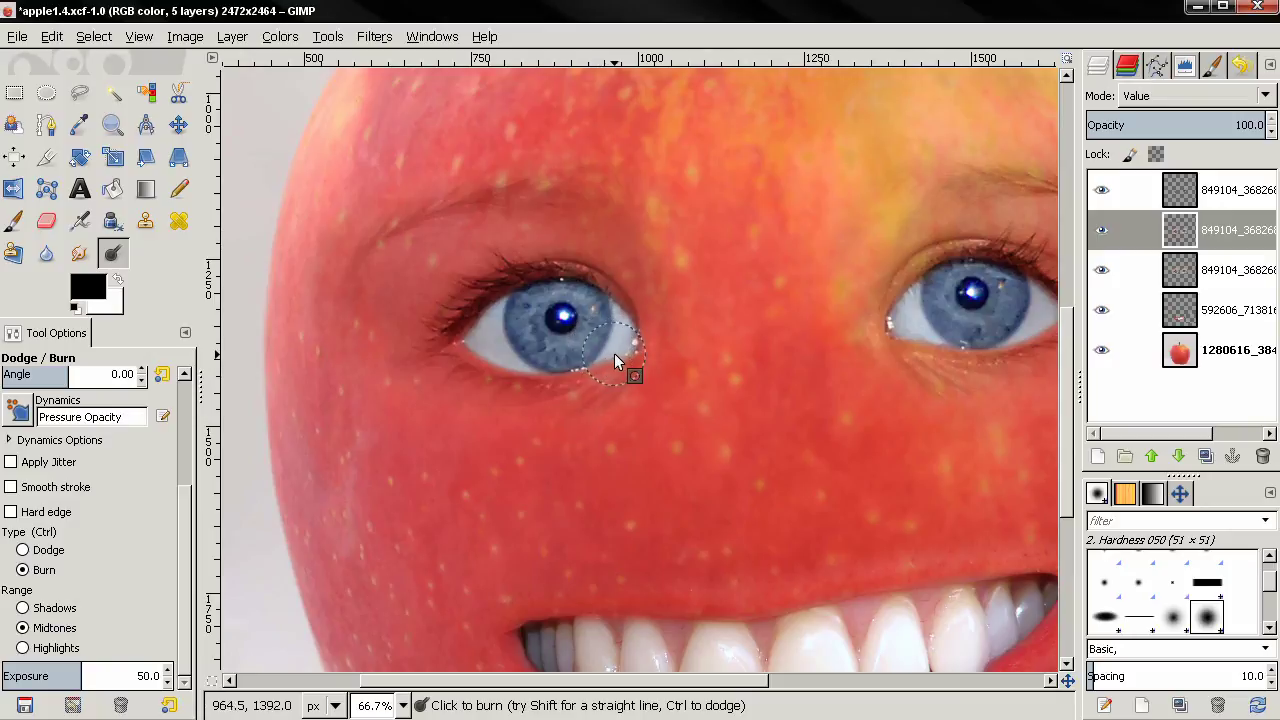
# Burn the midtones beneath the eyes and around their inner corners to deepen the shading on the Value-mode layer.
pyautogui.moveTo(614, 353)
pyautogui.mouseDown()
pyautogui.moveTo(529, 380)
pyautogui.moveTo(446, 354)
pyautogui.moveTo(445, 330)
pyautogui.moveTo(477, 299)
pyautogui.moveTo(461, 351)
pyautogui.moveTo(522, 376)
pyautogui.moveTo(579, 371)
pyautogui.moveTo(477, 352)
pyautogui.moveTo(468, 316)
pyautogui.moveTo(578, 276)
pyautogui.moveTo(604, 289)
pyautogui.moveTo(593, 362)
pyautogui.mouseUp()
pyautogui.moveTo(460, 362)
pyautogui.mouseDown()
pyautogui.moveTo(580, 374)
pyautogui.moveTo(604, 358)
pyautogui.mouseUp()
pyautogui.moveTo(828, 395); pyautogui.dragTo(580, 434)
pyautogui.moveTo(652, 366)
pyautogui.mouseDown()
pyautogui.moveTo(792, 369)
pyautogui.moveTo(768, 382)
pyautogui.moveTo(856, 353)
pyautogui.moveTo(784, 332)
pyautogui.moveTo(771, 304)
pyautogui.moveTo(674, 316)
pyautogui.moveTo(652, 343)
pyautogui.moveTo(678, 307)
pyautogui.moveTo(741, 300)
pyautogui.moveTo(766, 327)
pyautogui.moveTo(783, 309)
pyautogui.moveTo(749, 338)
pyautogui.moveTo(645, 372)
pyautogui.moveTo(646, 358)
pyautogui.moveTo(670, 384)
pyautogui.moveTo(762, 386)
pyautogui.moveTo(852, 350)
pyautogui.moveTo(709, 298)
pyautogui.mouseUp()
pyautogui.scroll(-2, 725, 415)
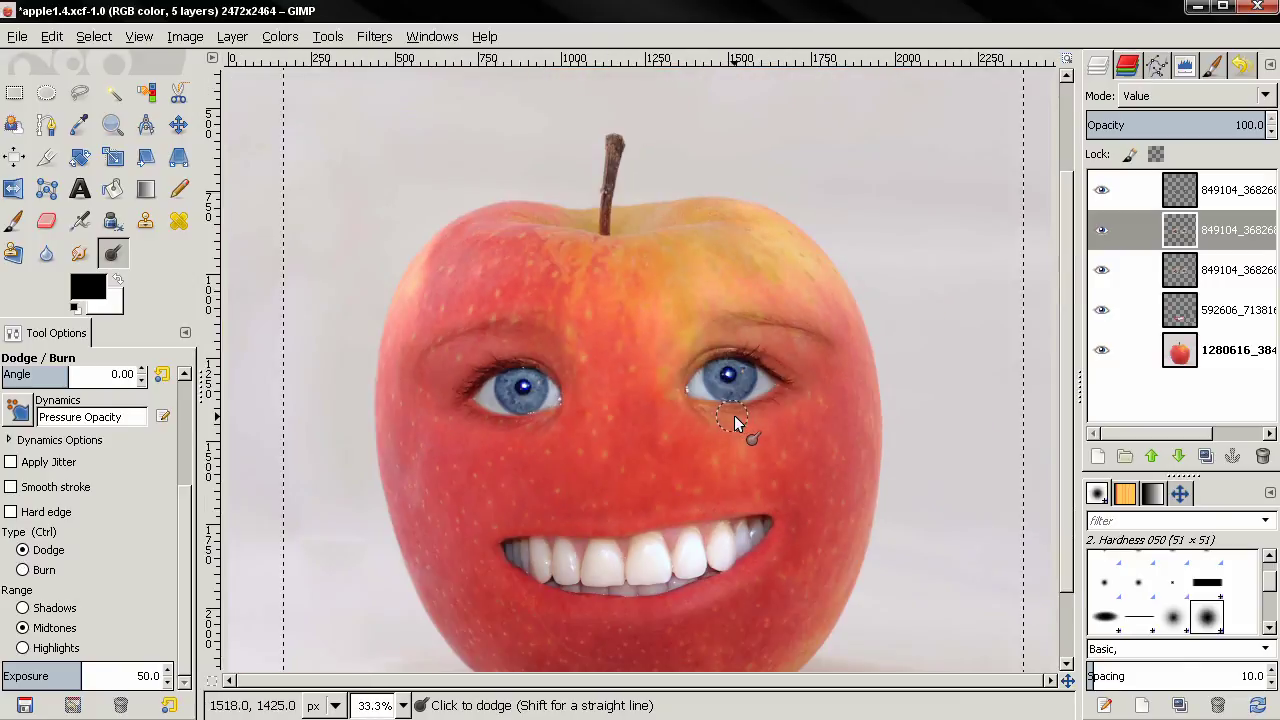
pyautogui.scroll(-1, 738, 415)
pyautogui.scroll(-1, 741, 417)
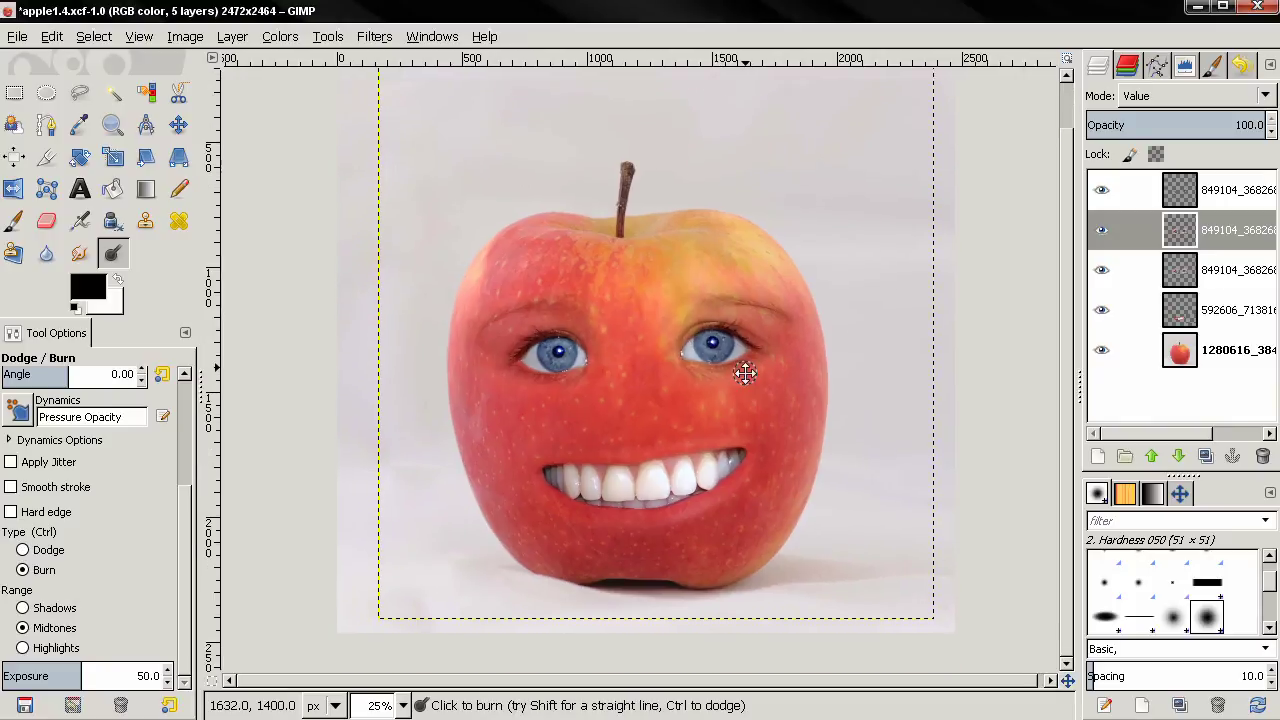
pyautogui.scroll(1, 728, 408)
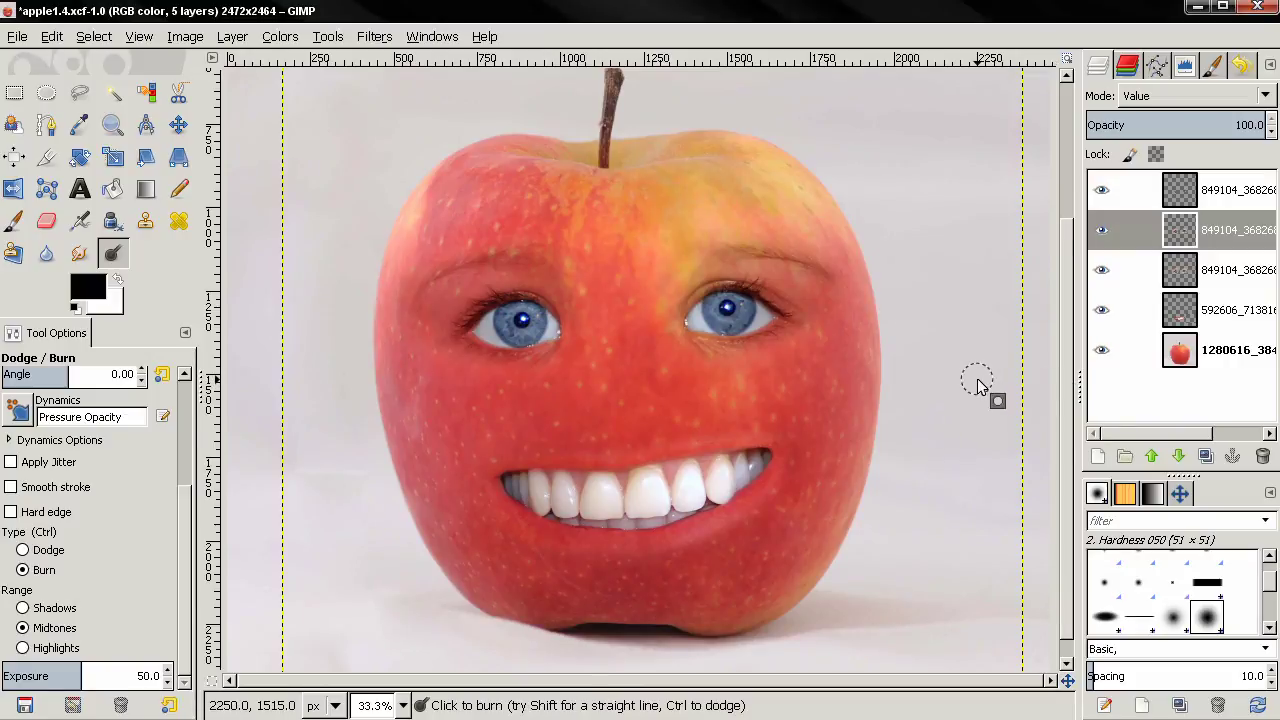
# Undo the last burn stroke.
pyautogui.moveTo(977, 376); pyautogui.dragTo(977, 384)
pyautogui.hotkey('ctrl', 'z')
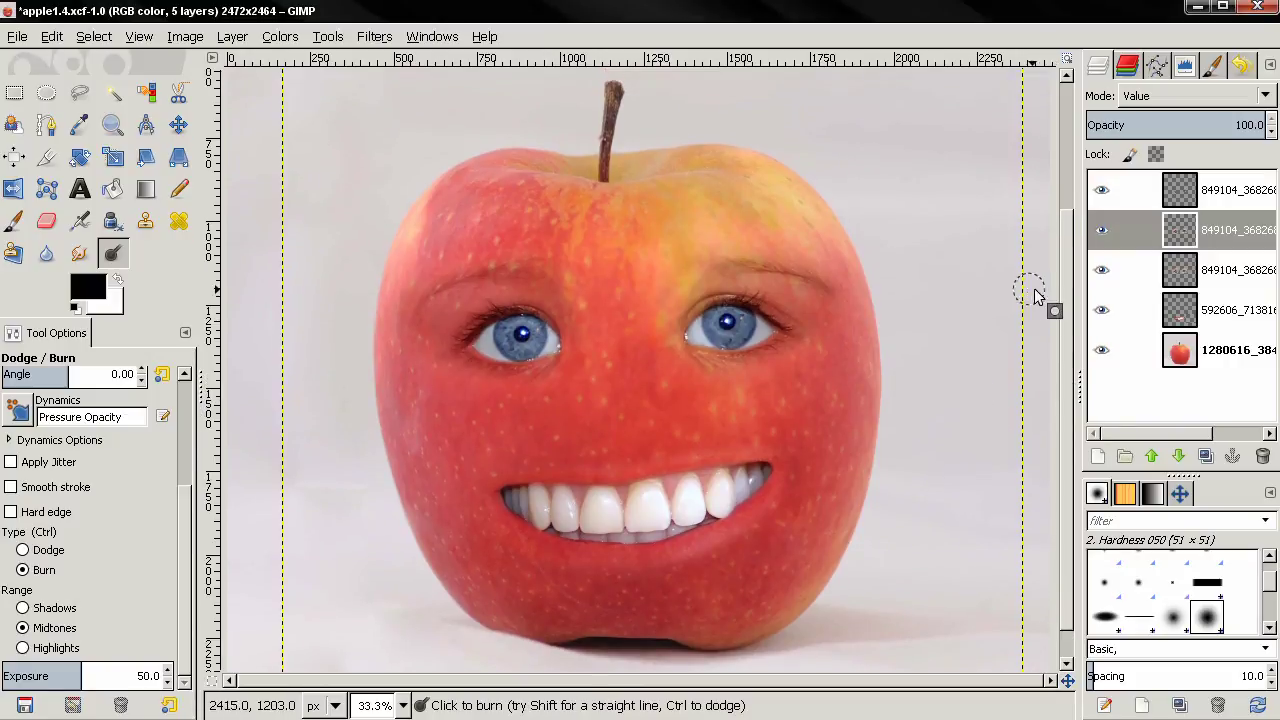